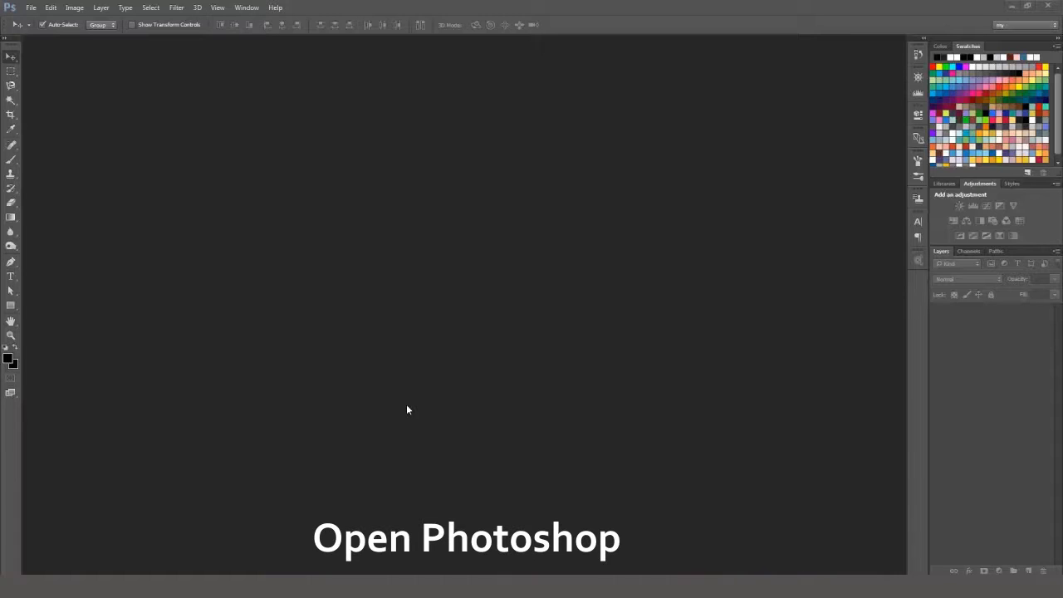
Open the File menu in the menu bar.
left_click(29, 8)
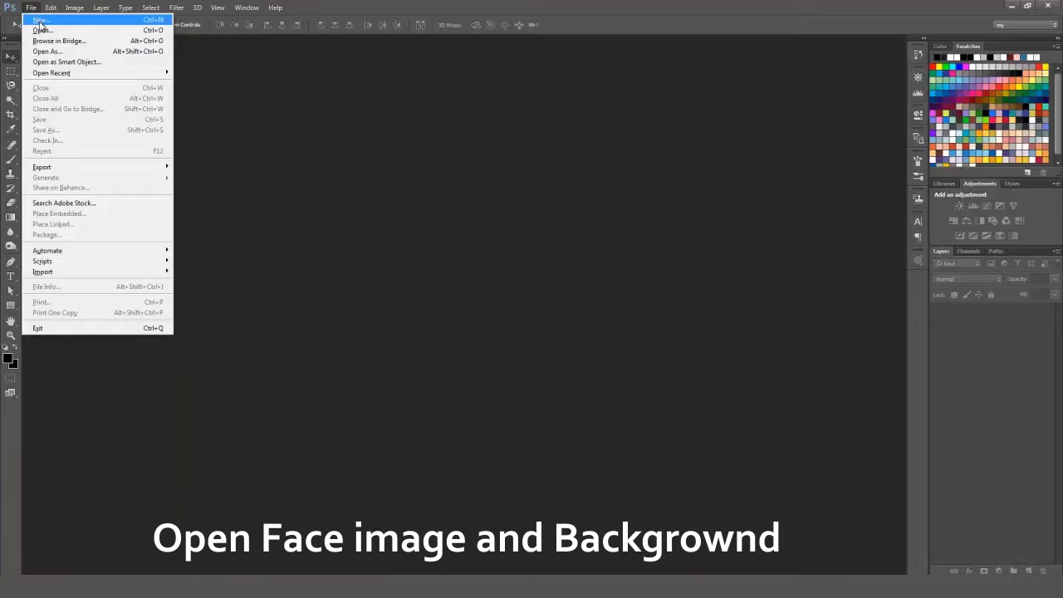
Open the portrait photo and natural-821568_1920.jpg together as two documents.
left_click(43, 31)
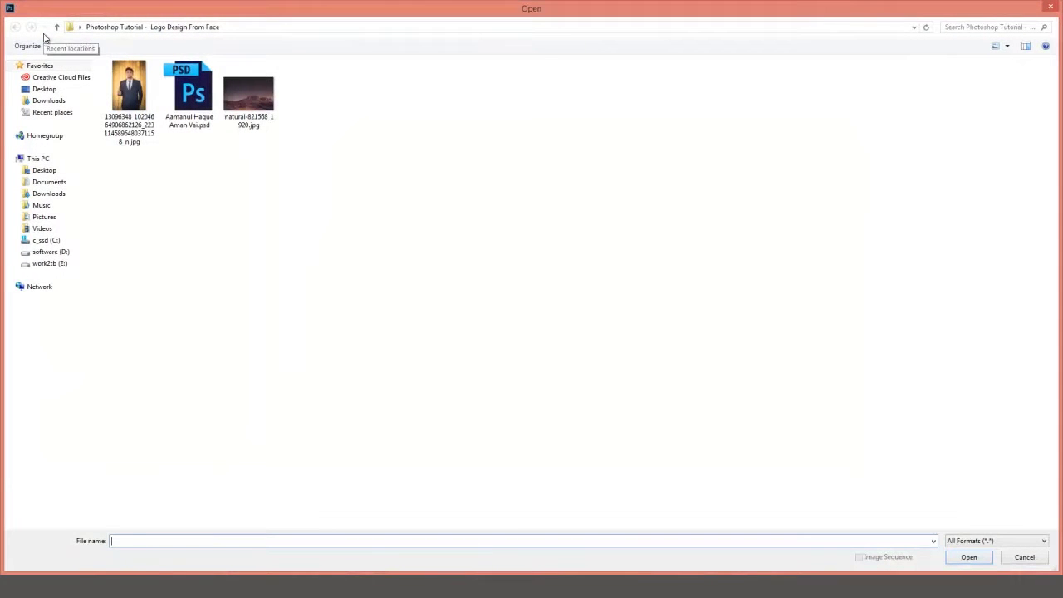
left_click(128, 96)
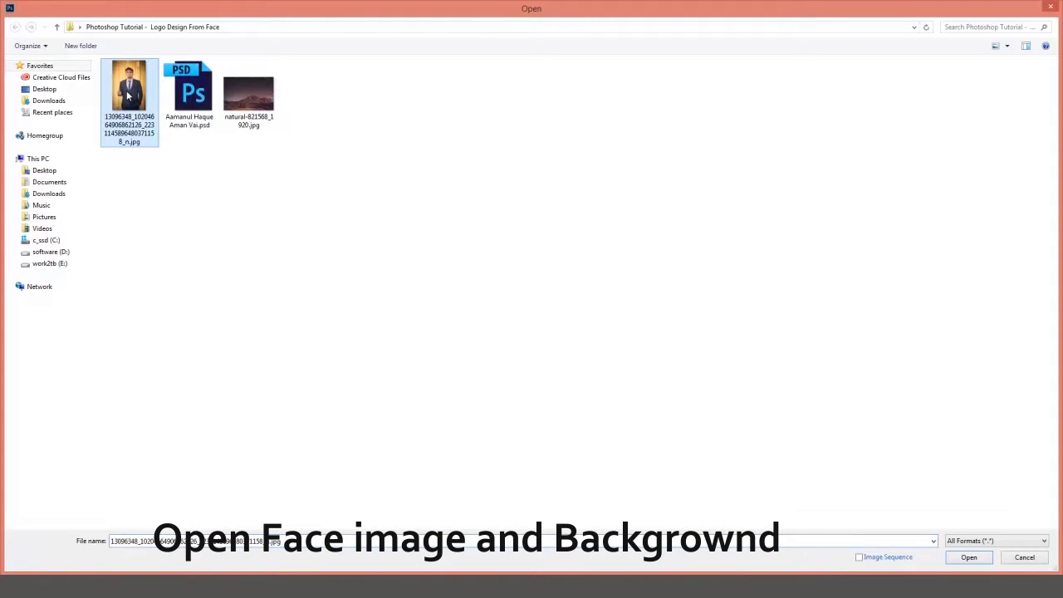
left_click(249, 96, "ctrl")
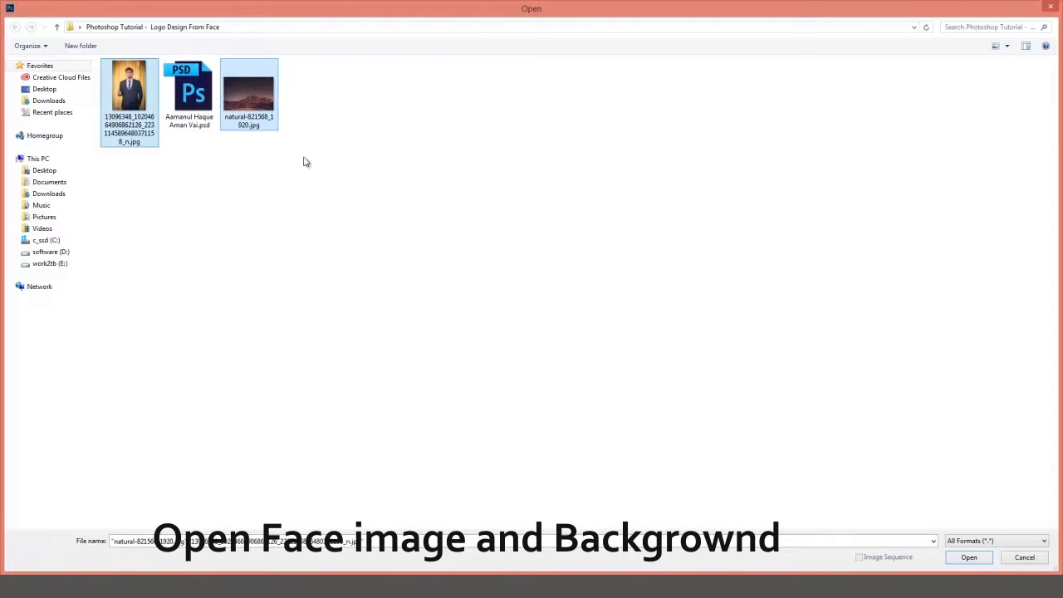
left_click(968, 557)
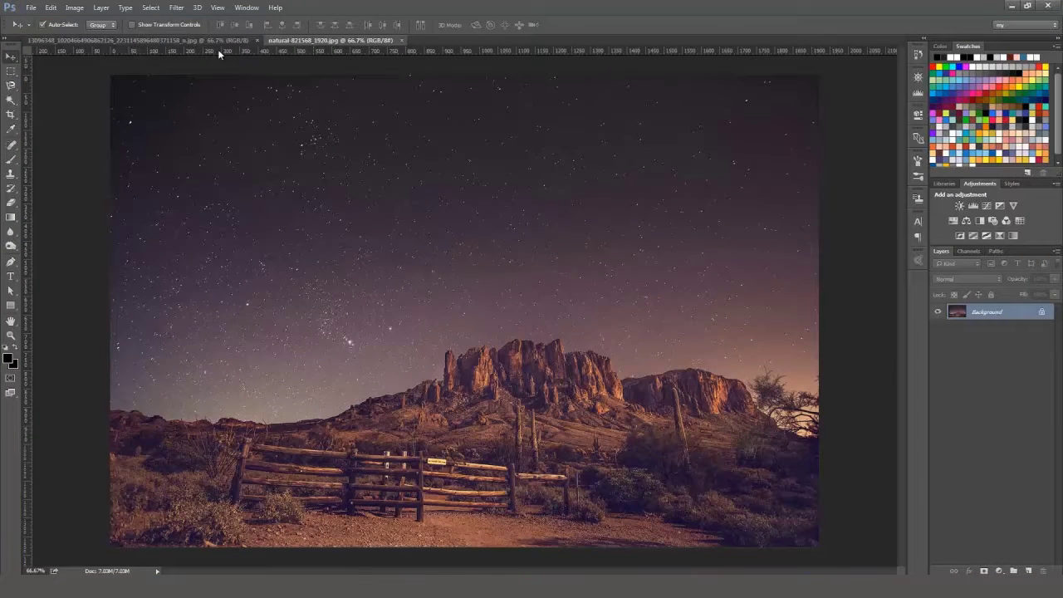
Switch to the portrait, zoom to 200% and centre the man's face in view.
left_click(145, 39)
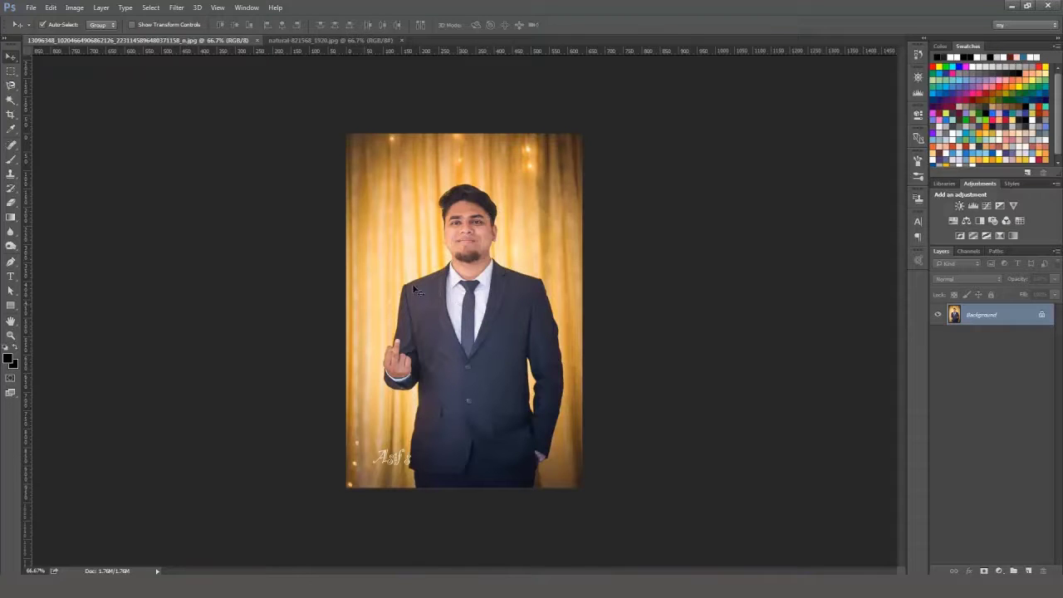
left_click(11, 335)
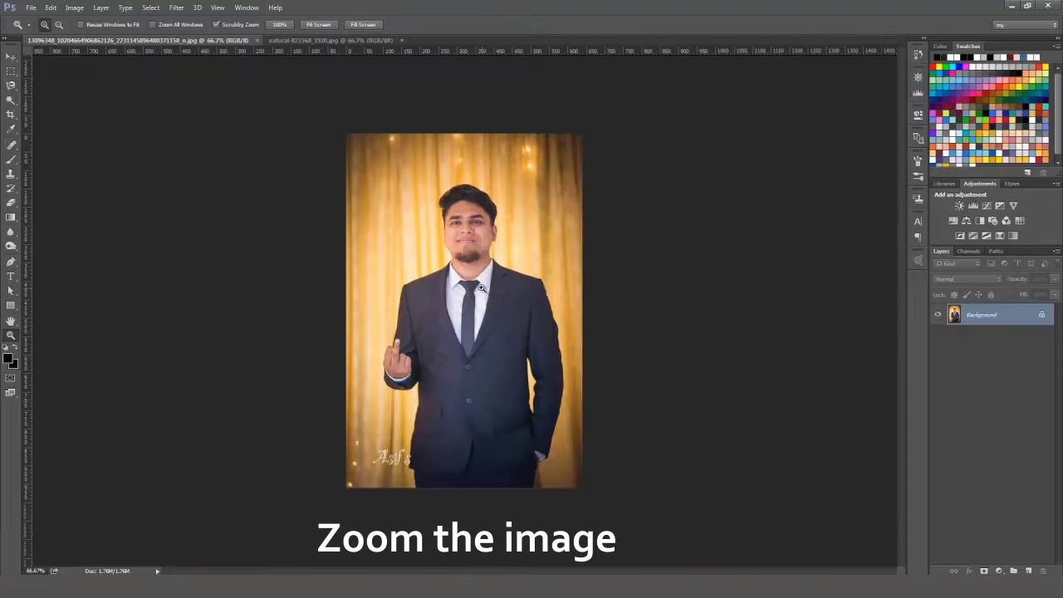
left_click(480, 286)
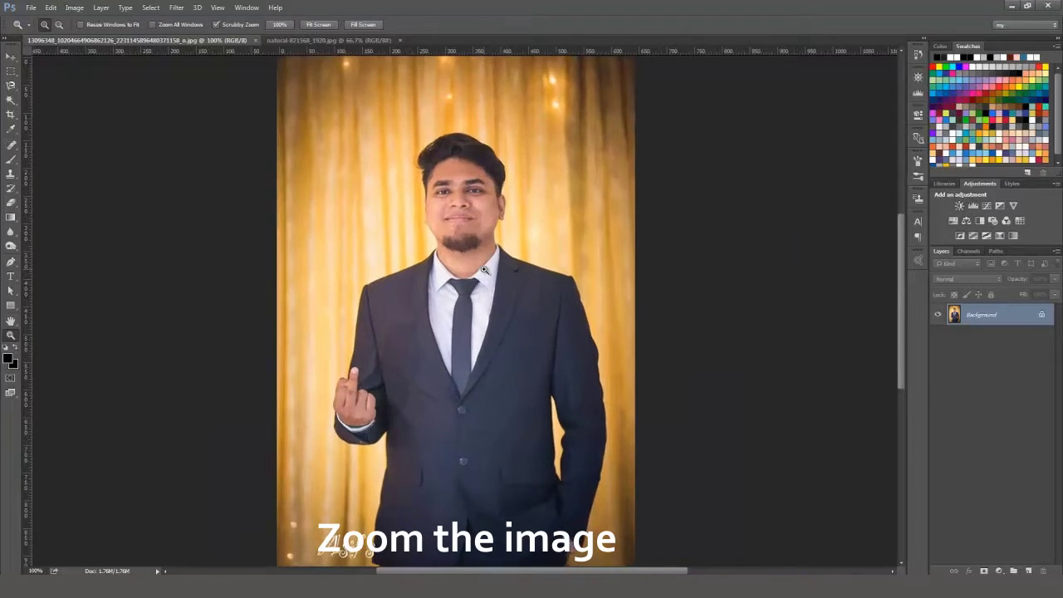
left_click(484, 270)
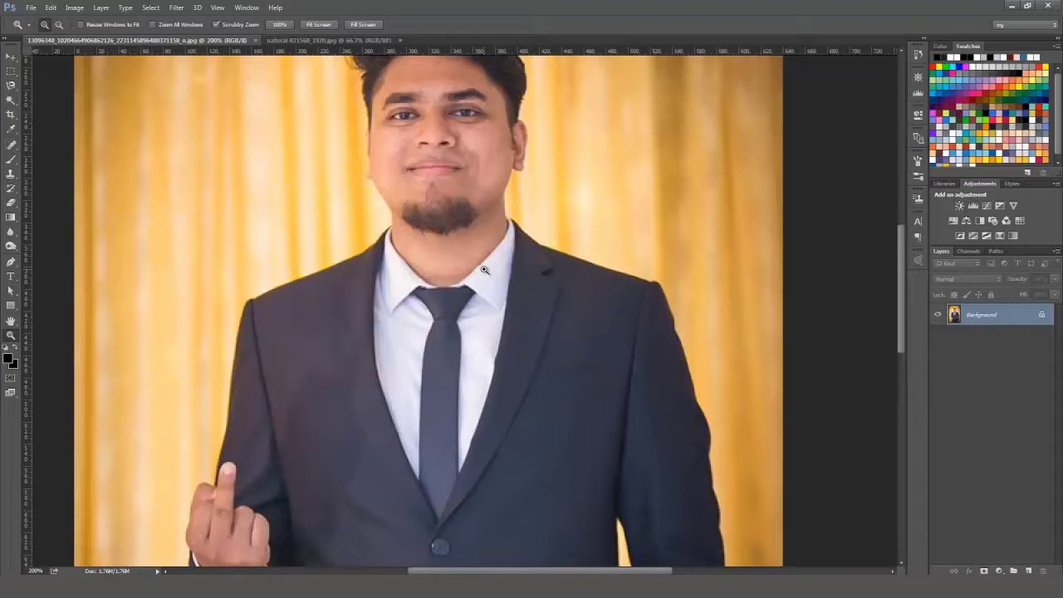
left_click(11, 321)
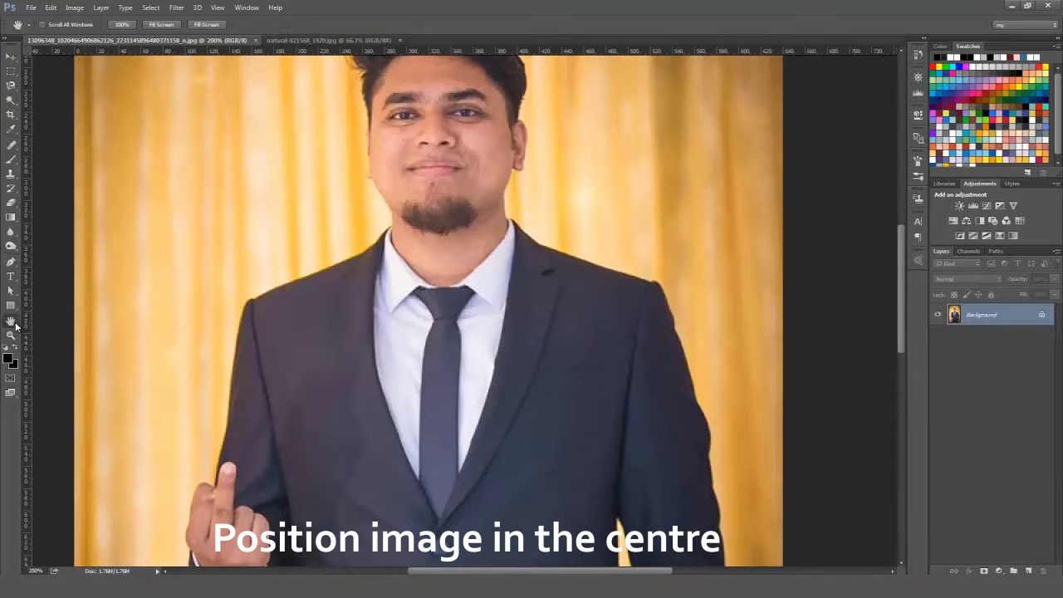
left_click_drag(456, 176, 455, 323)
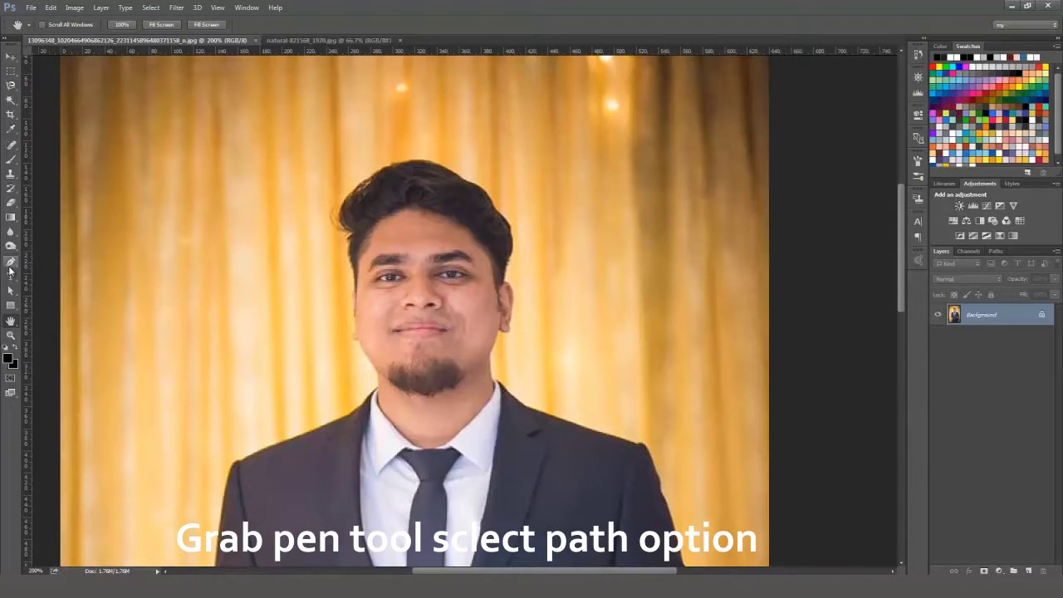
Set the Pen tool to Path mode and place anchors across the top of the hair.
left_click(11, 265)
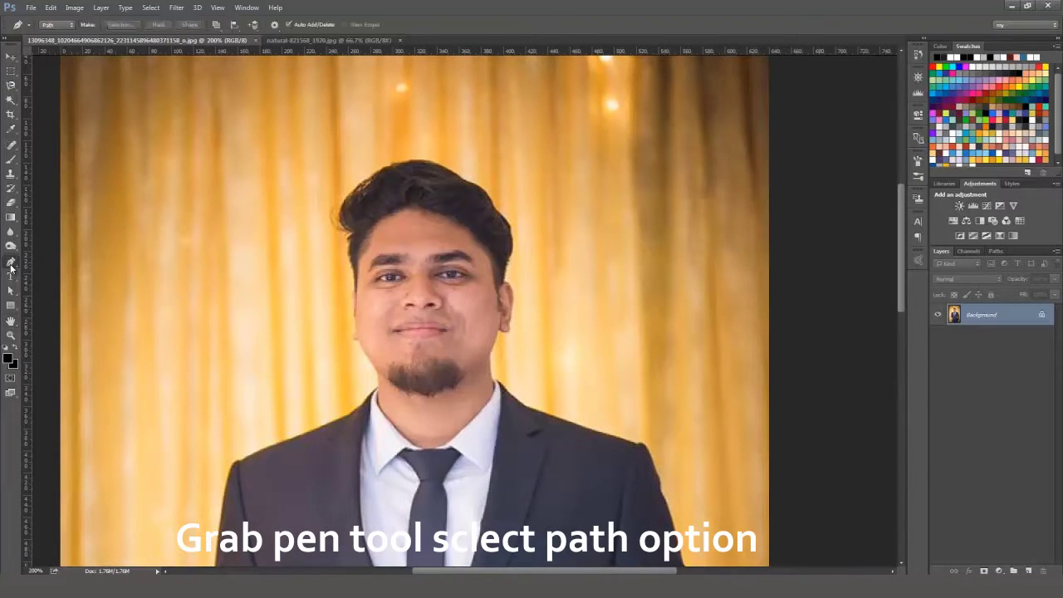
left_click(73, 27)
left_click(53, 45)
left_click(340, 187)
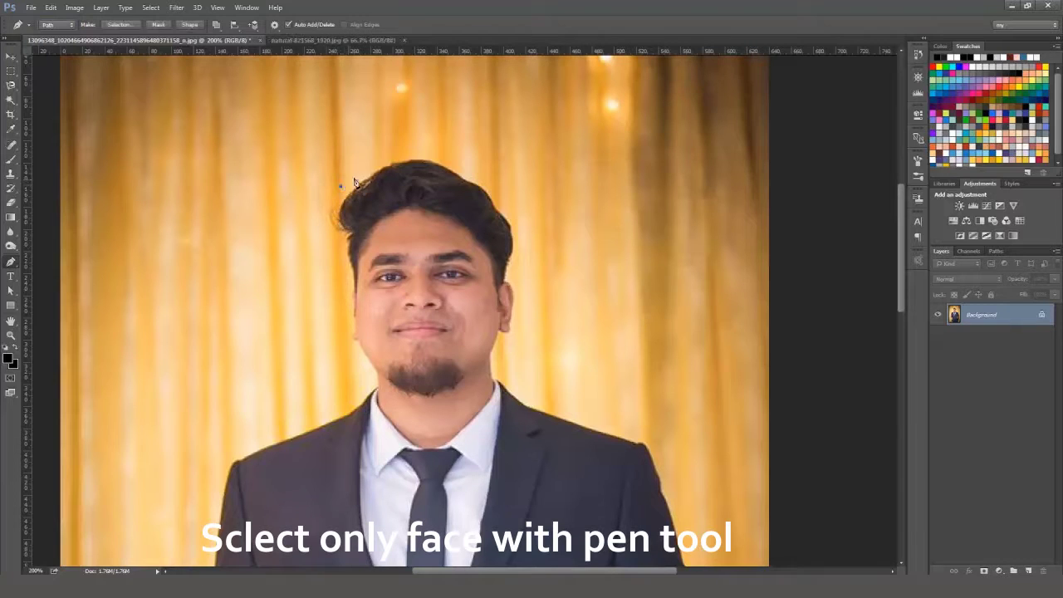
left_click(398, 153)
left_click(490, 182)
Continue the path down the right side of the face and jaw to the chin.
left_click(522, 222)
left_click(518, 268)
left_click(523, 303)
left_click(510, 336)
left_click(498, 352)
left_click(446, 400)
Trace across the chin and up the left jaw and hair to close the path.
left_click(413, 404)
left_click(379, 384)
left_click(365, 362)
left_click(348, 343)
left_click(339, 297)
left_click(342, 254)
left_click(324, 203)
Turn the head path into a selection and paste it in place as Layer 1.
right_click(403, 193)
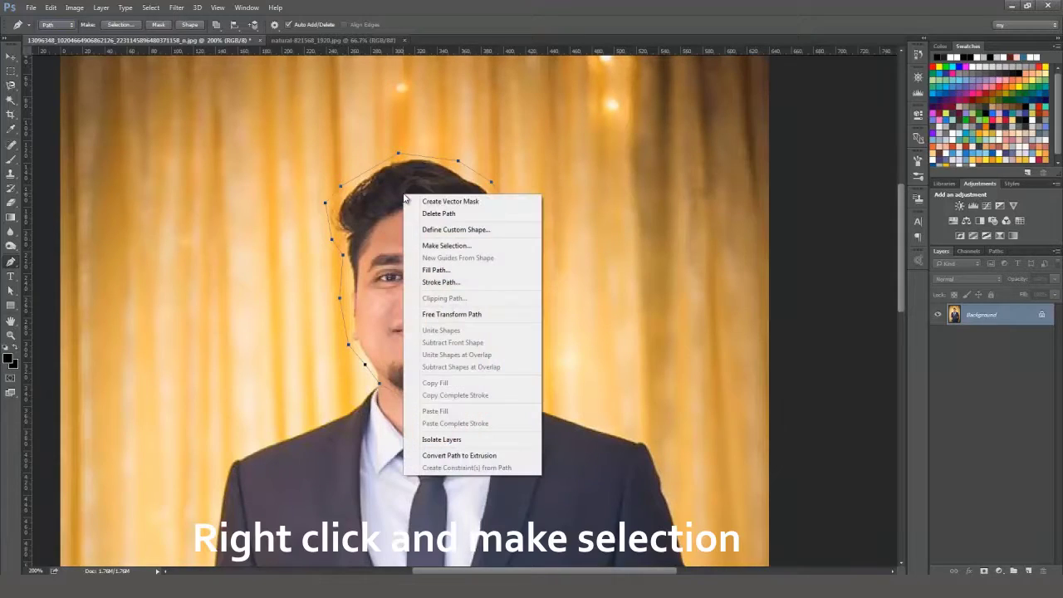
left_click(443, 247)
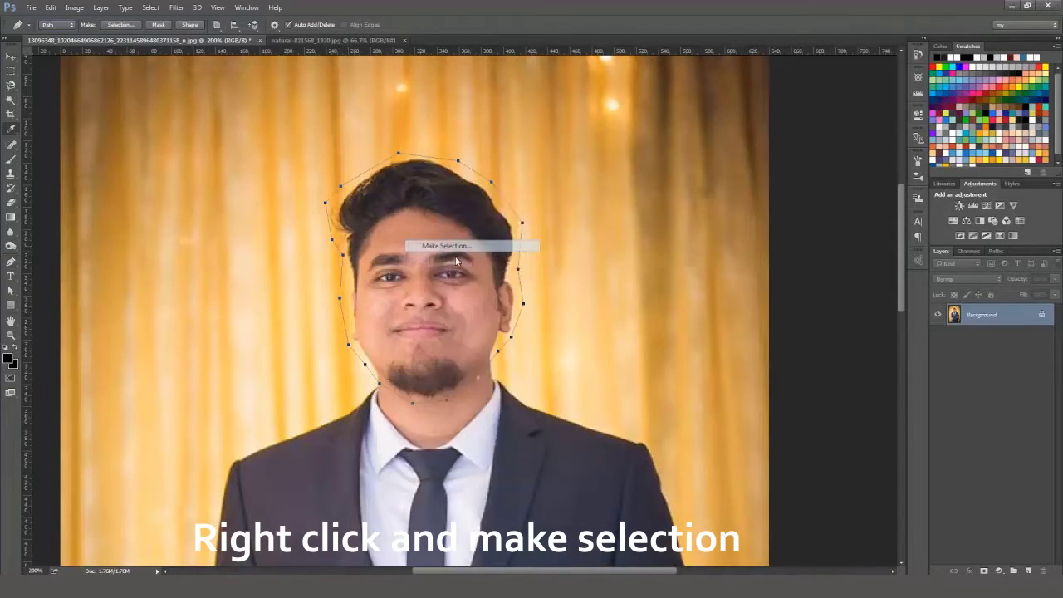
left_click(591, 173)
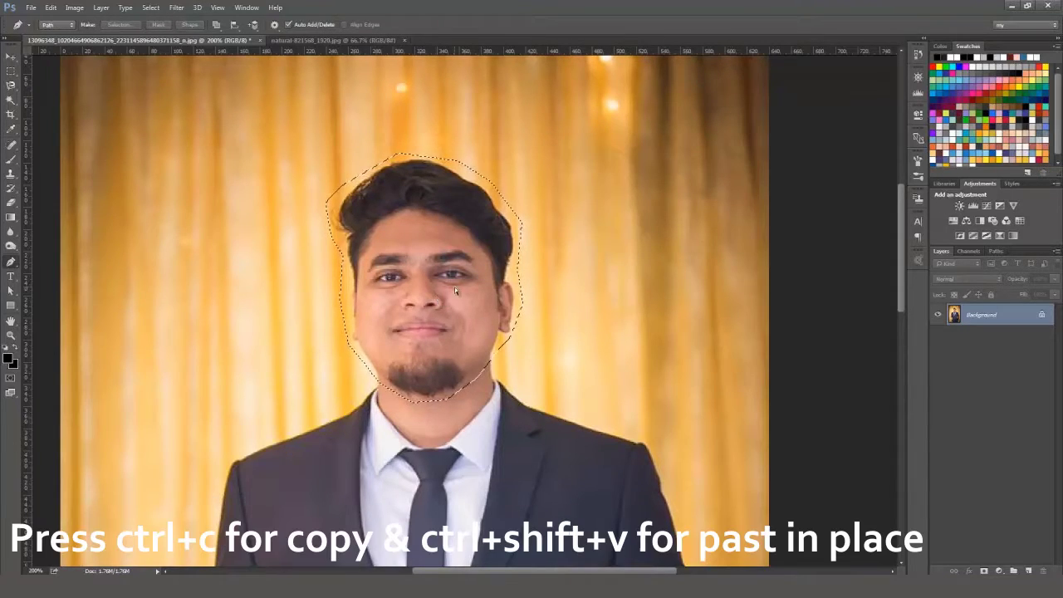
key("ctrl+c")
key("ctrl+shift+v")
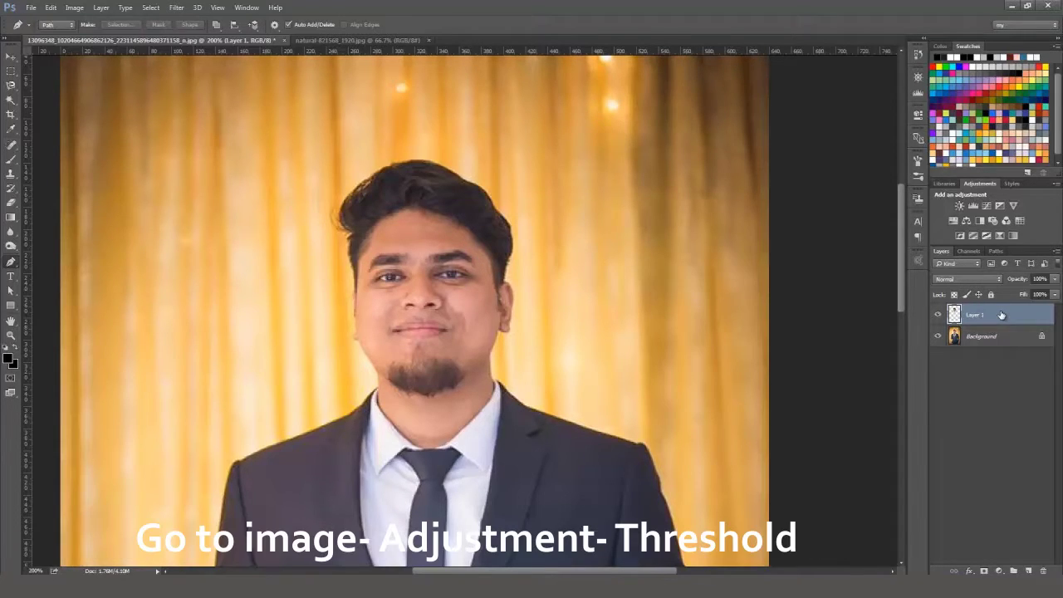
left_click(74, 8)
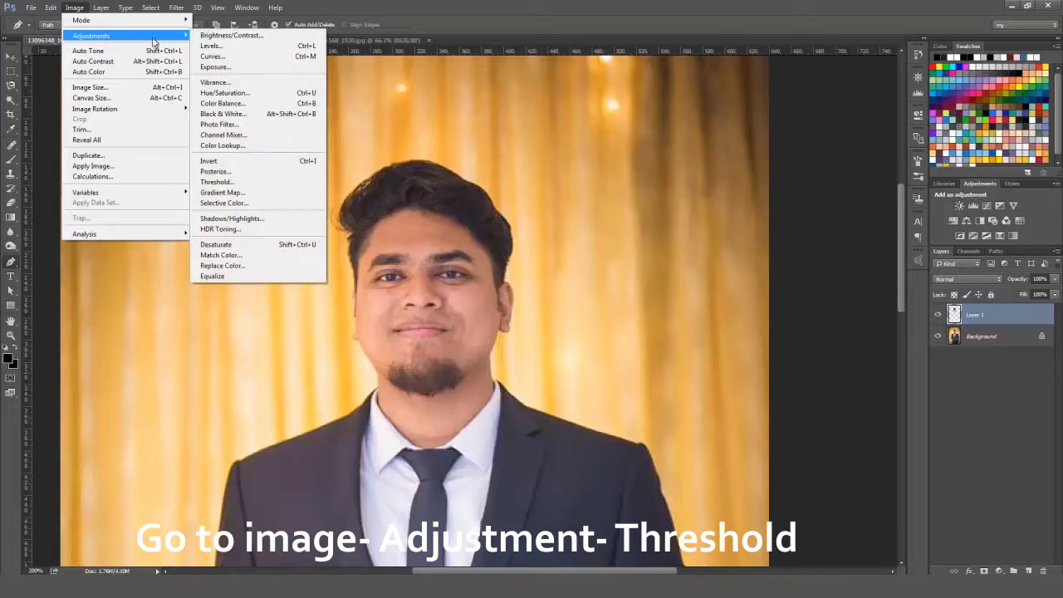
mouse_move(91, 36)
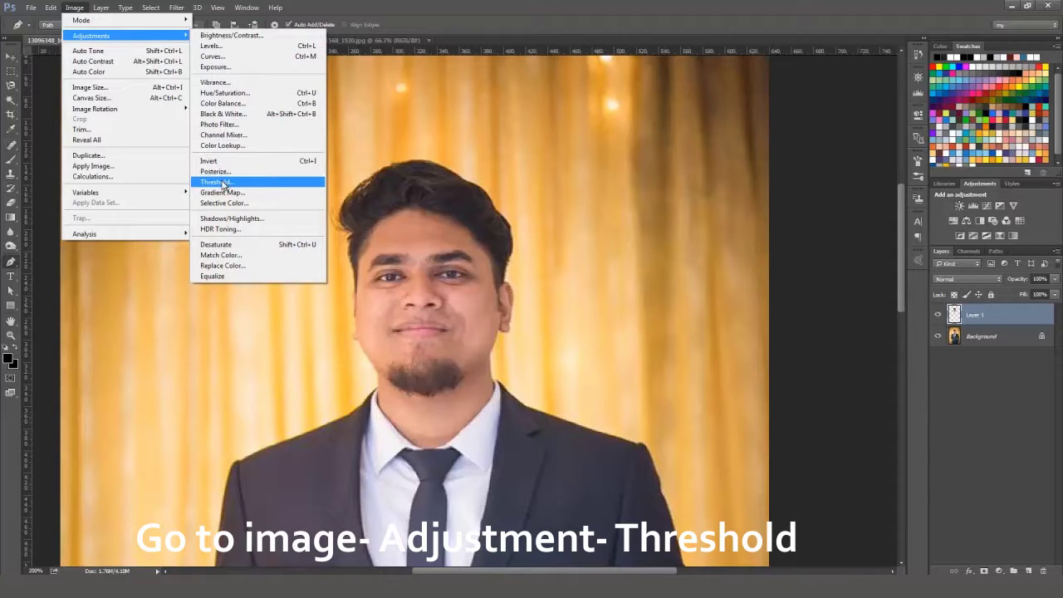
Apply a Threshold at level 116 to the head layer.
left_click(223, 183)
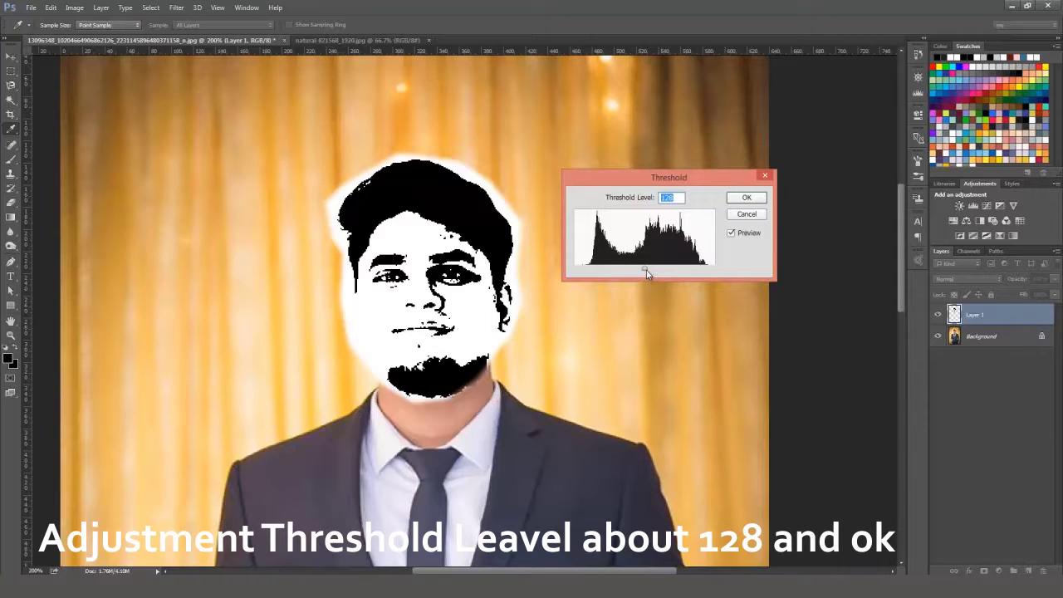
left_click_drag(647, 272, 639, 273)
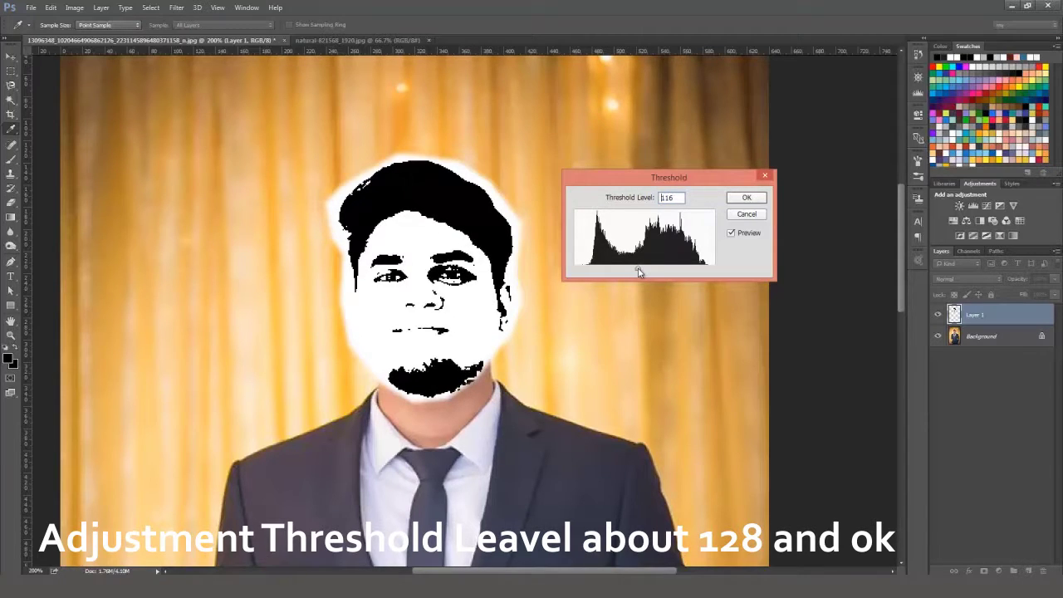
left_click_drag(639, 273, 633, 272)
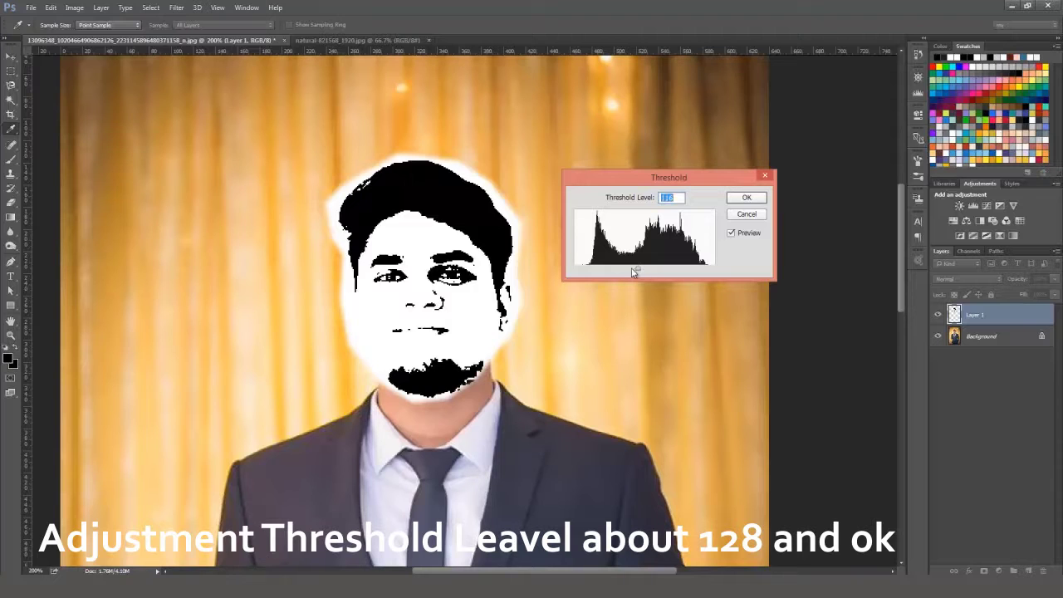
left_click(746, 198)
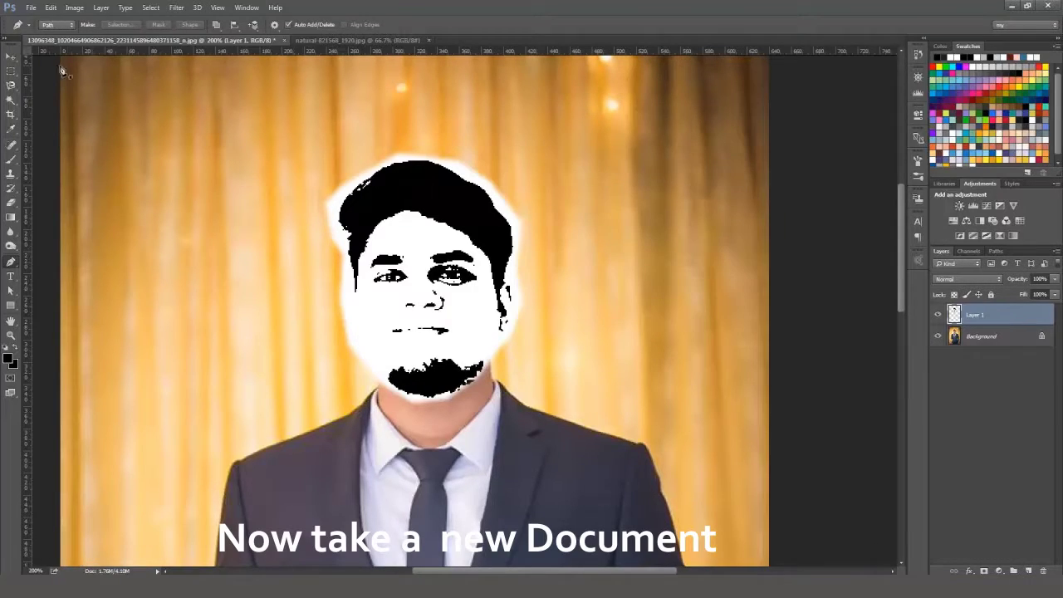
Create a new white document, 1920×1080 pixels at 72 ppi.
left_click(10, 57)
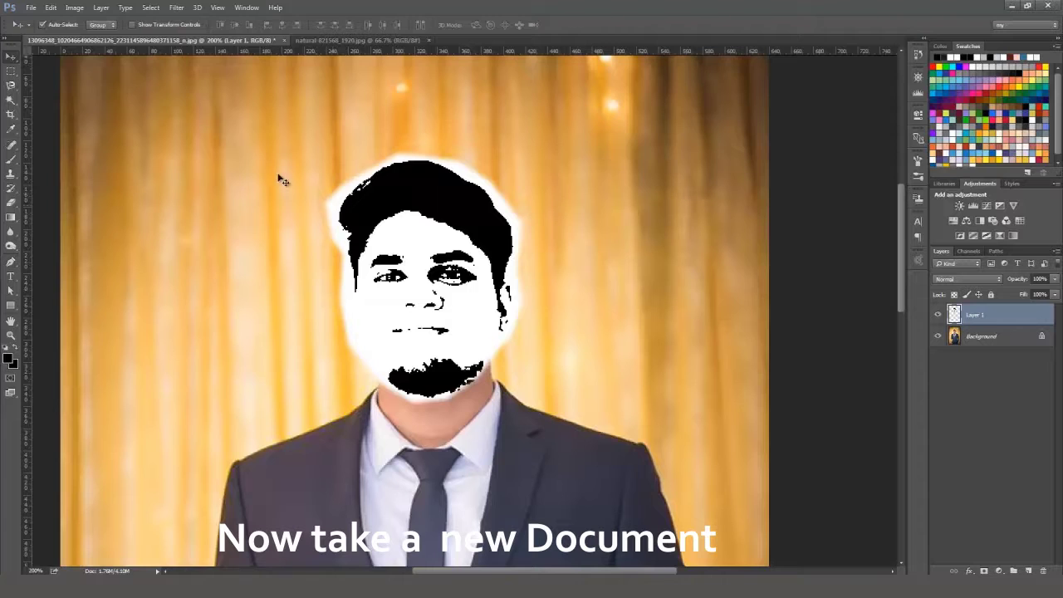
left_click(32, 8)
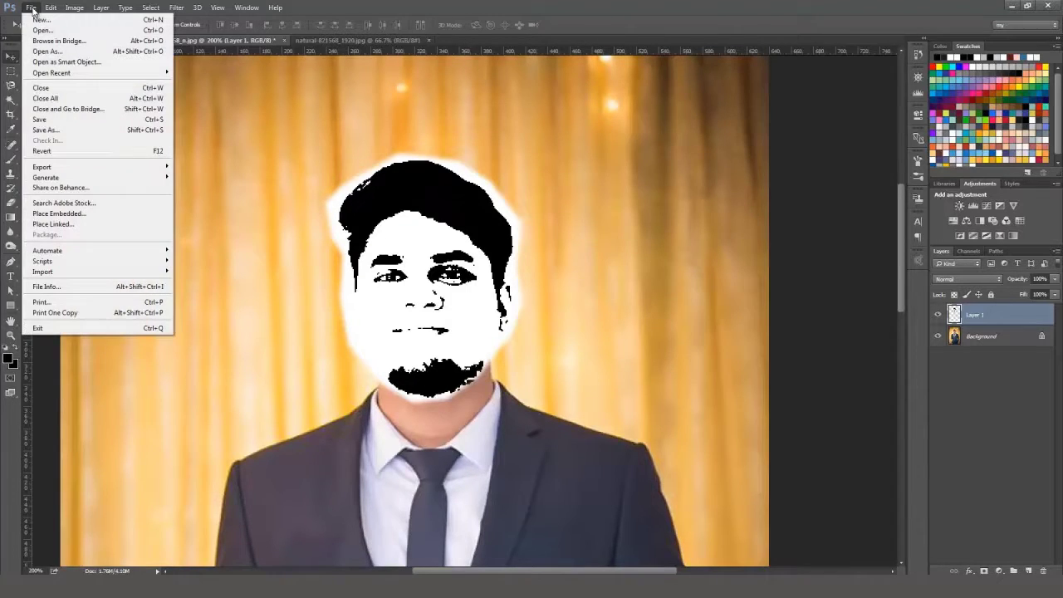
left_click(96, 20)
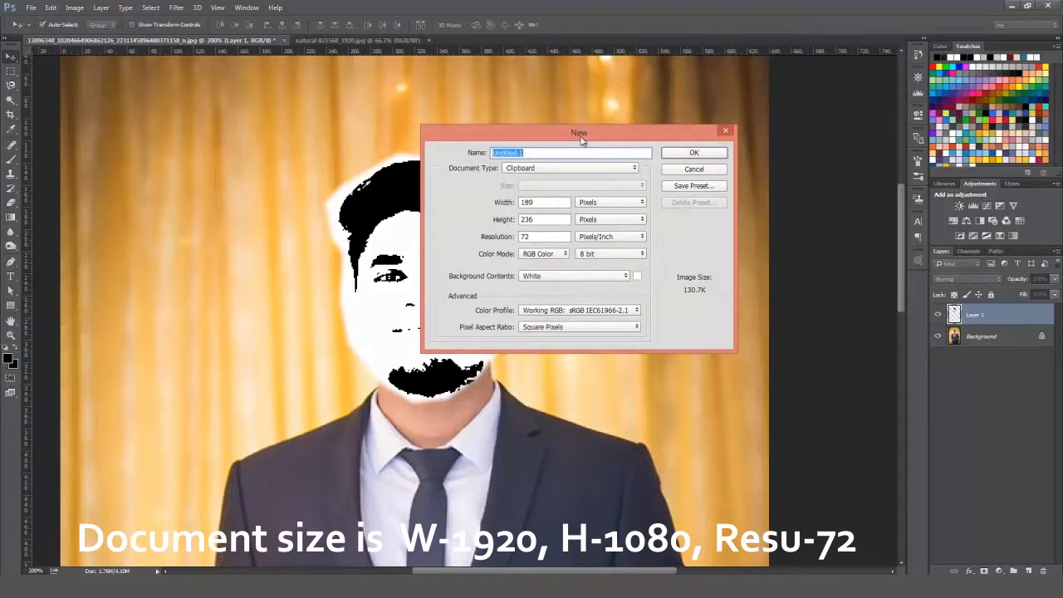
left_click_drag(581, 140, 704, 151)
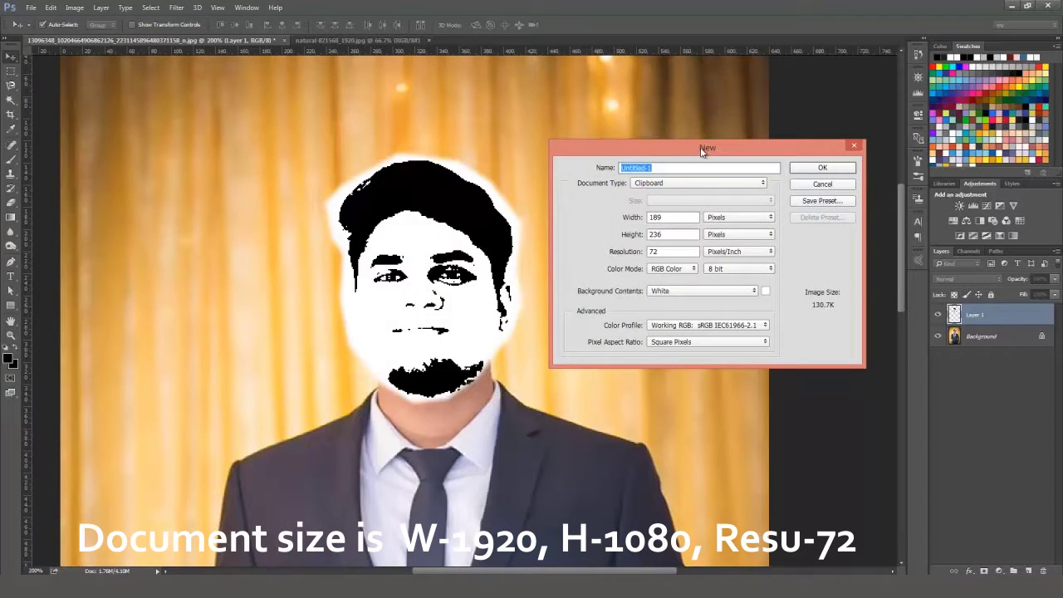
left_click_drag(666, 216, 645, 217)
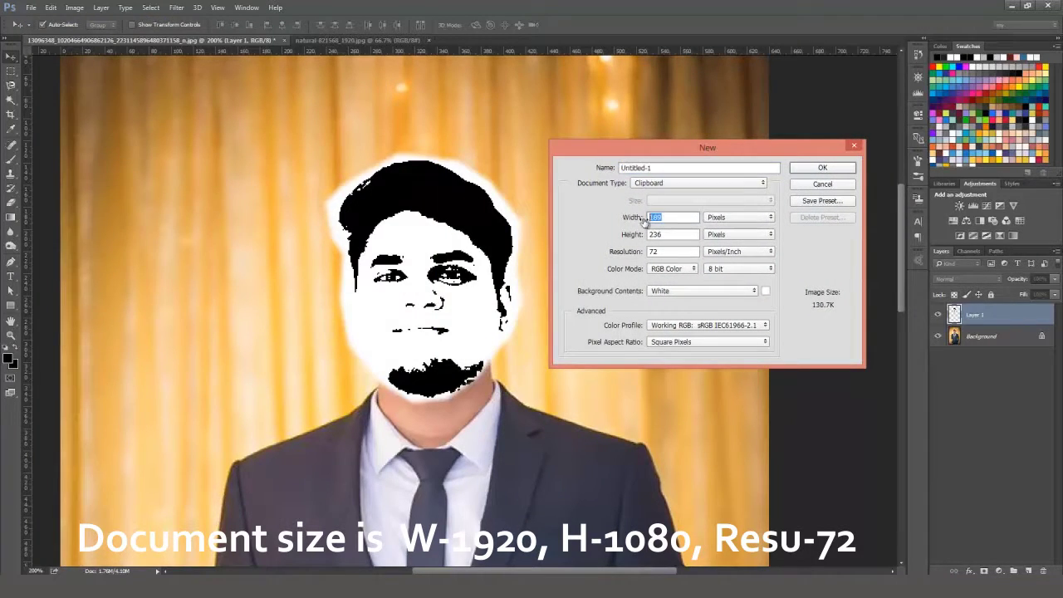
type("1920")
double_click(667, 235)
type("108")
double_click(659, 252)
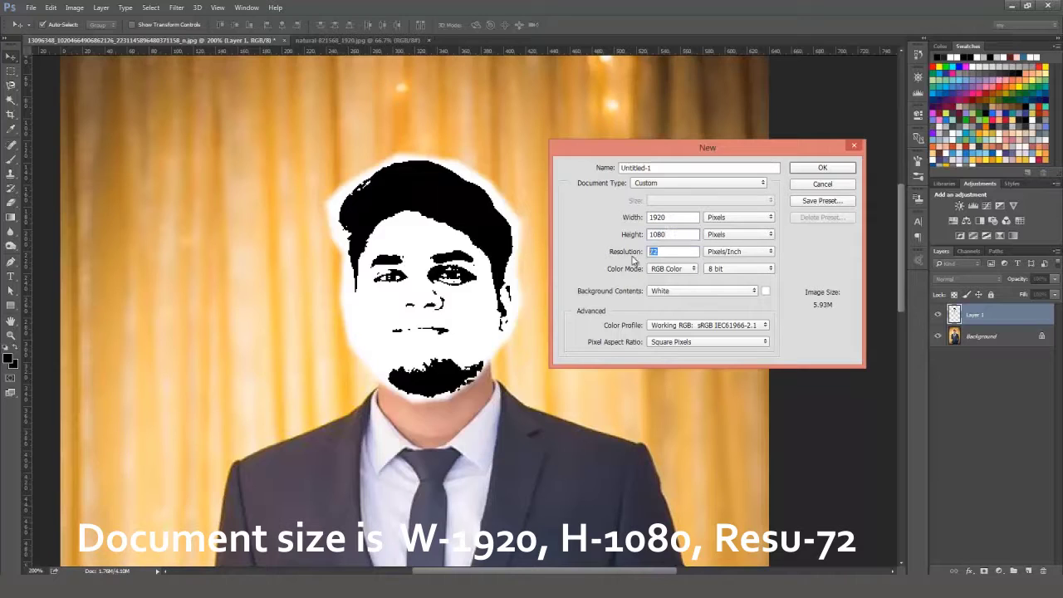
type("72")
left_click(821, 167)
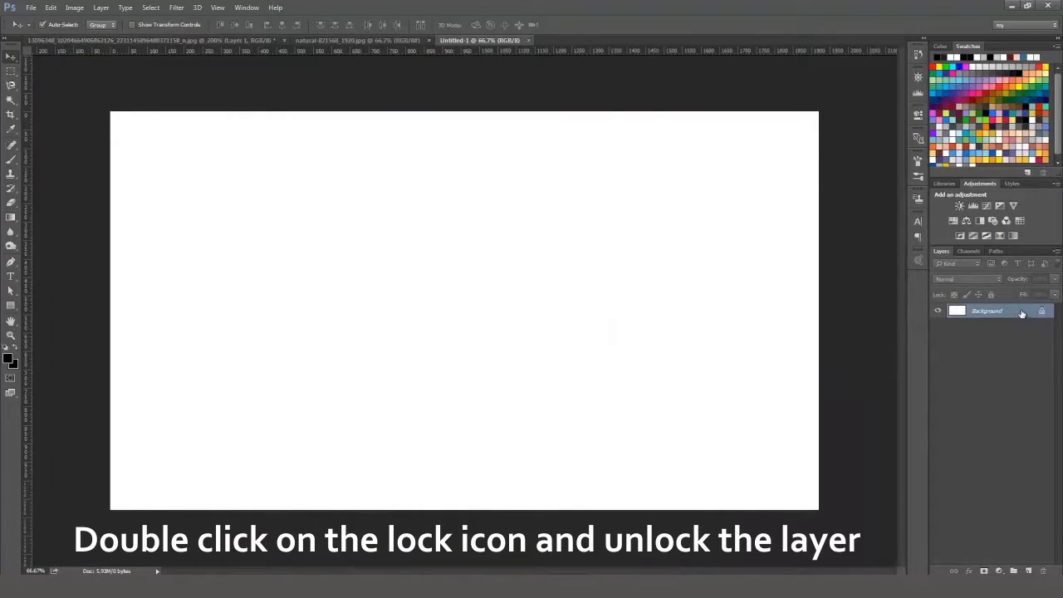
Unlock the background and add a Gradient Fill layer using the Black-to-White preset.
double_click(1042, 311)
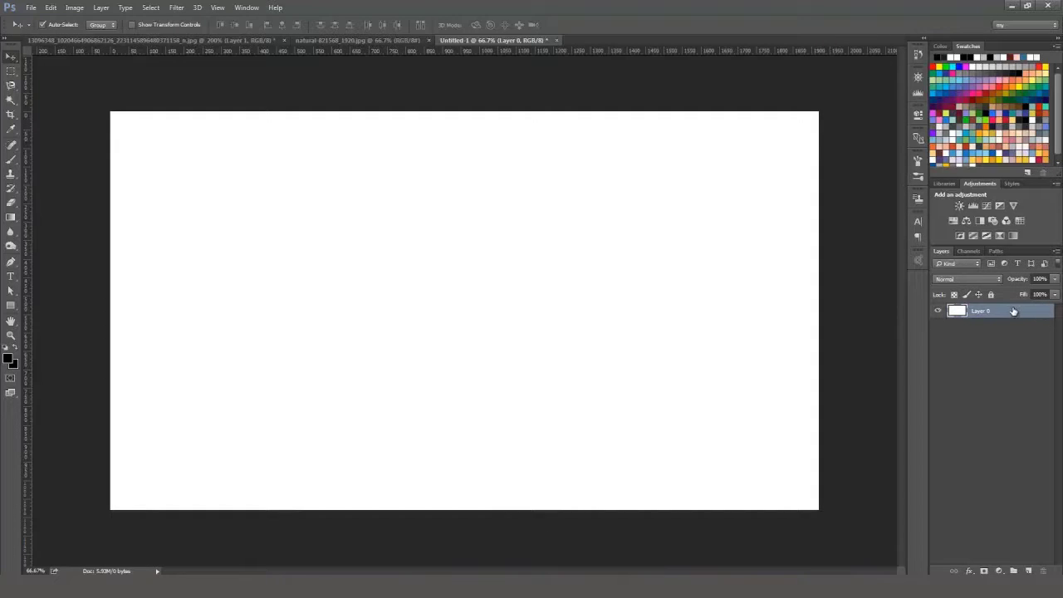
left_click(998, 572)
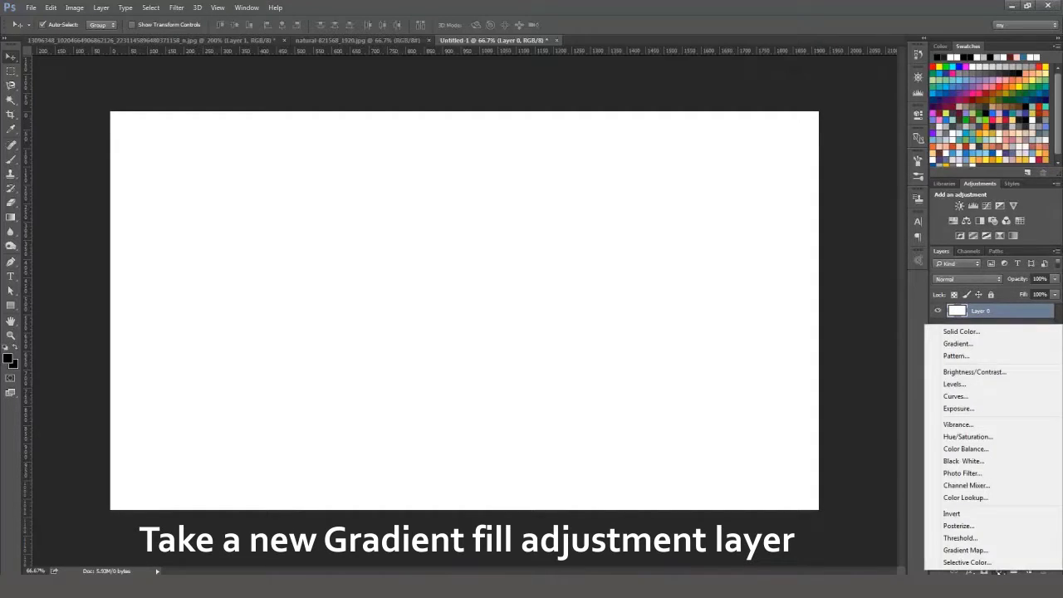
left_click(959, 344)
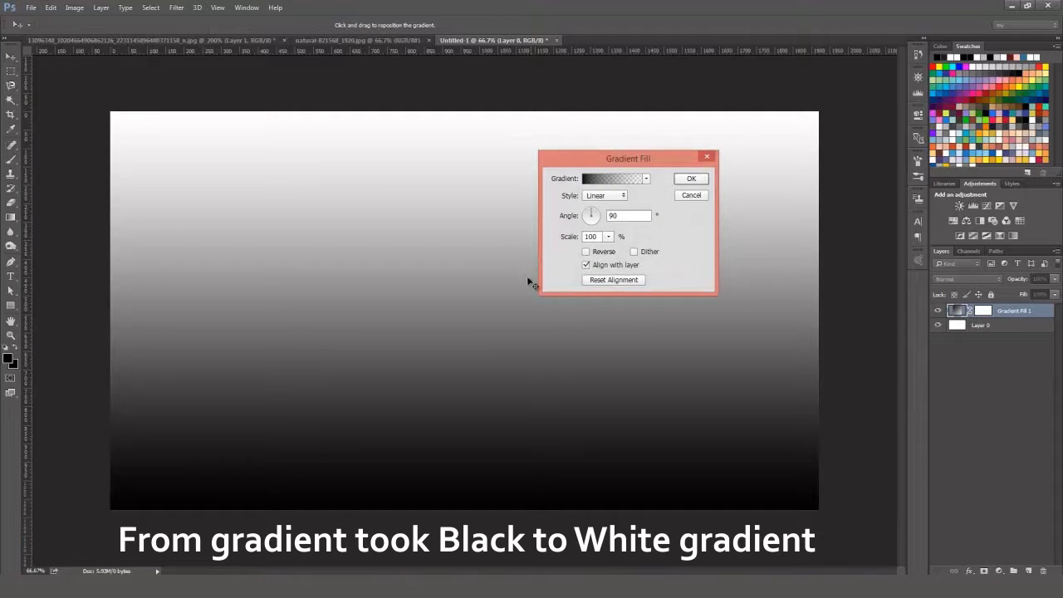
left_click(646, 179)
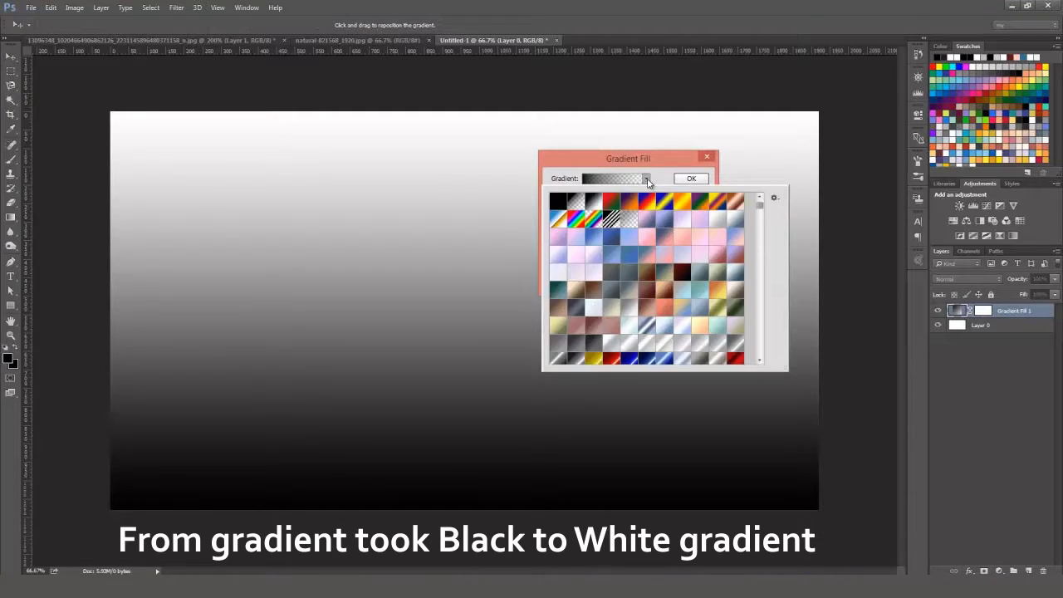
left_click(594, 204)
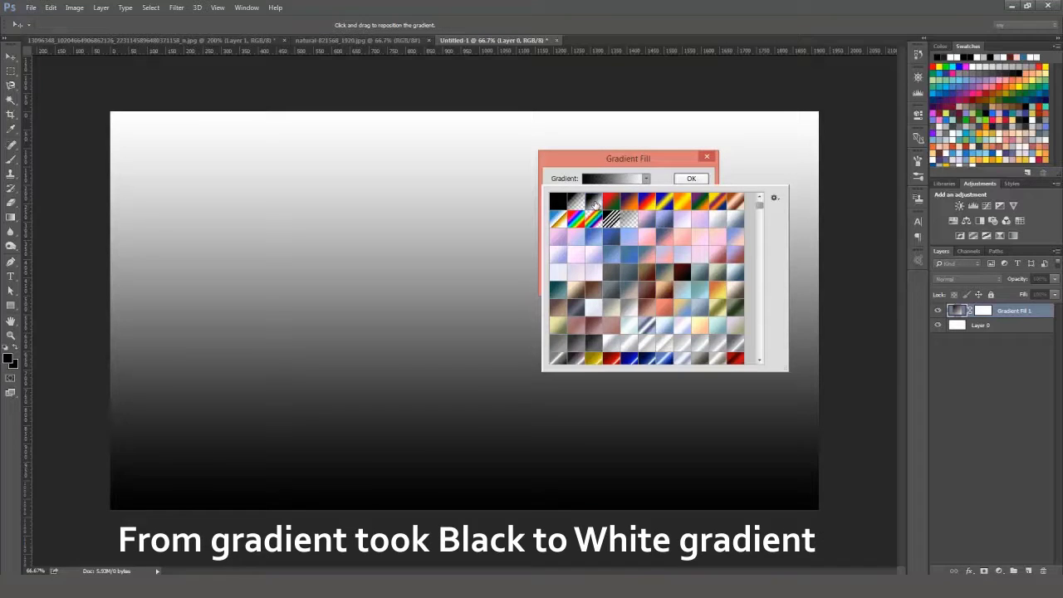
Make the gradient radial and reversed at 298% scale.
left_click(737, 175)
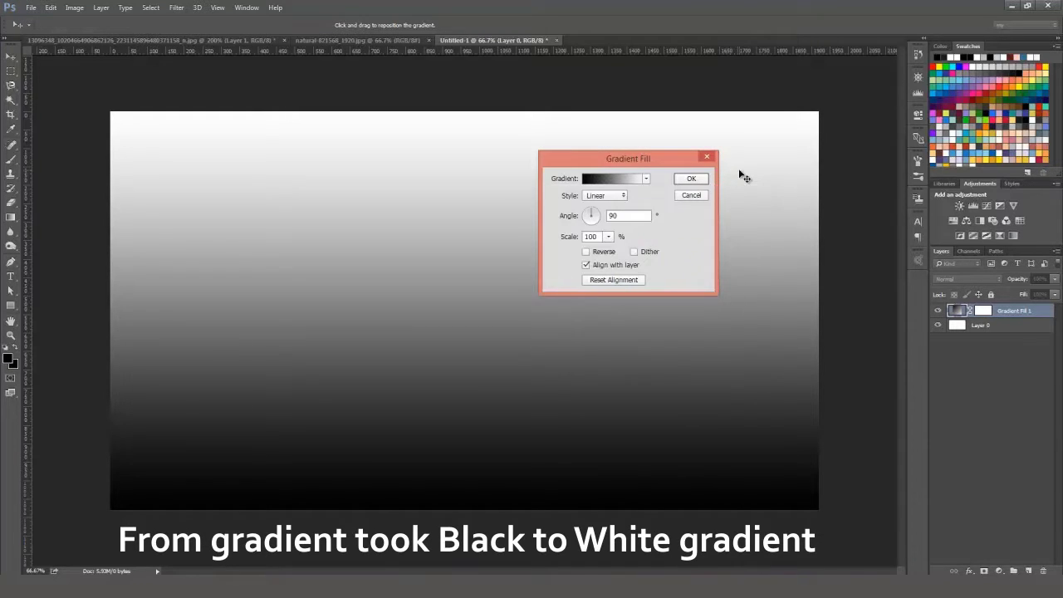
left_click(624, 198)
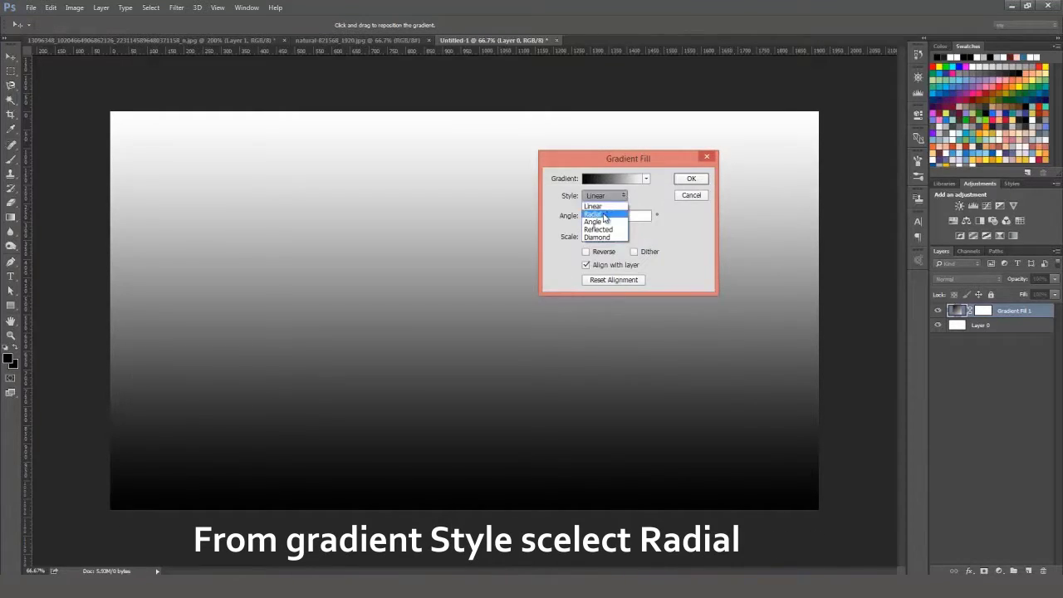
left_click(604, 214)
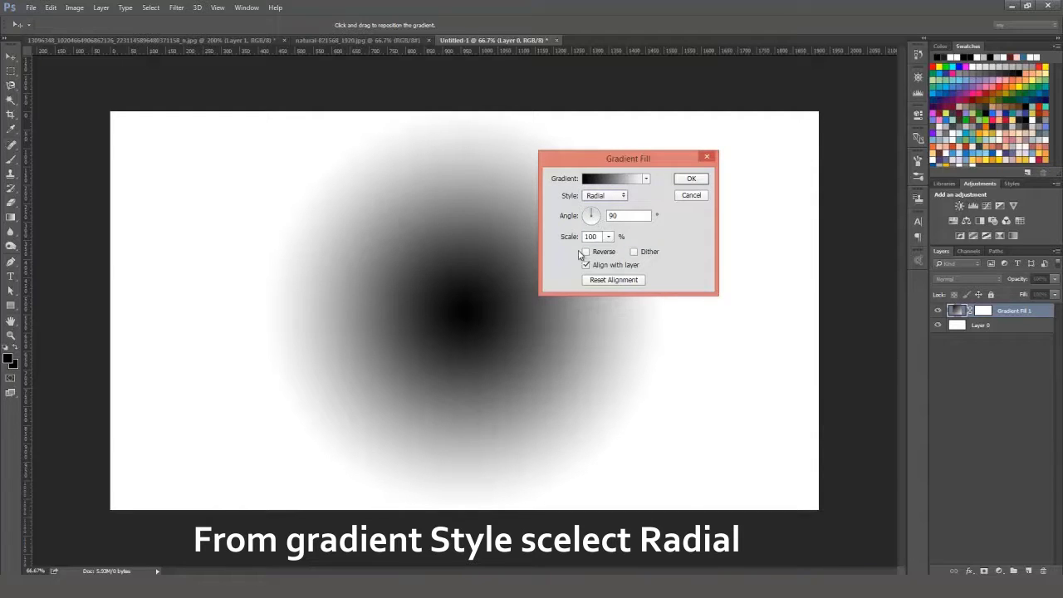
left_click(586, 252)
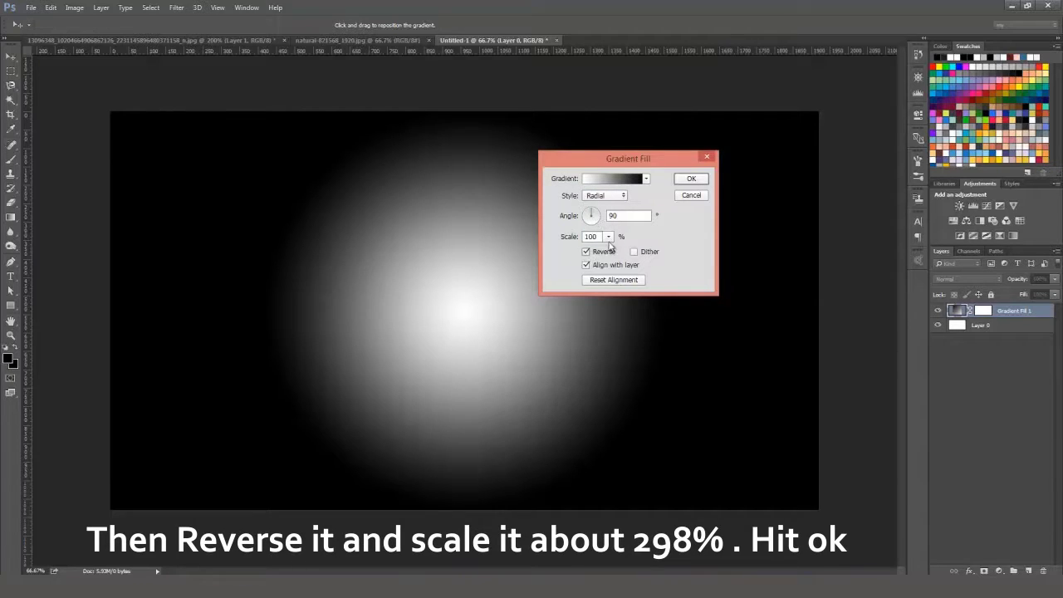
left_click(608, 236)
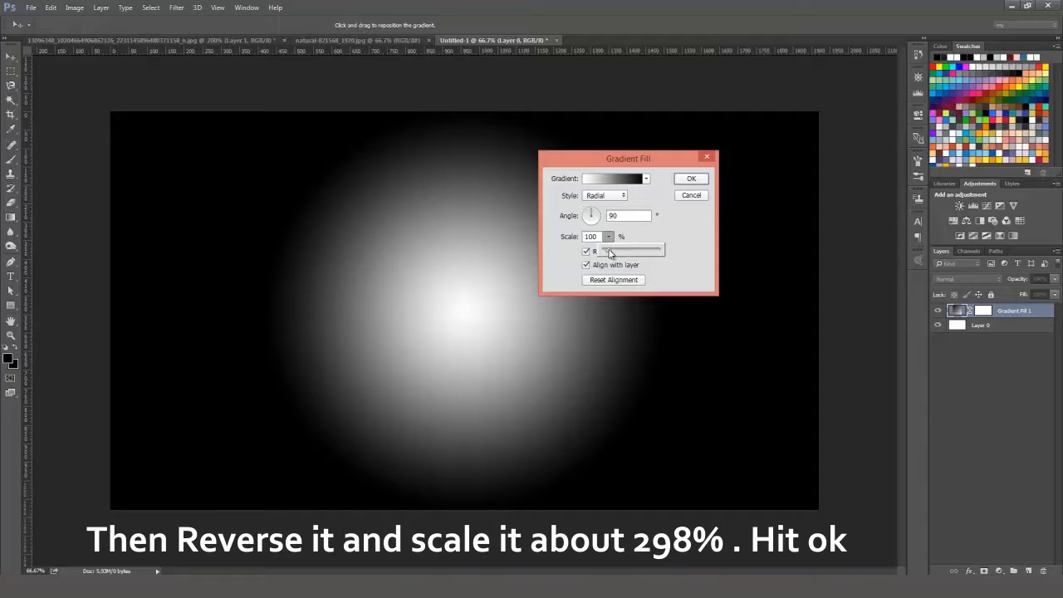
left_click_drag(610, 253, 616, 254)
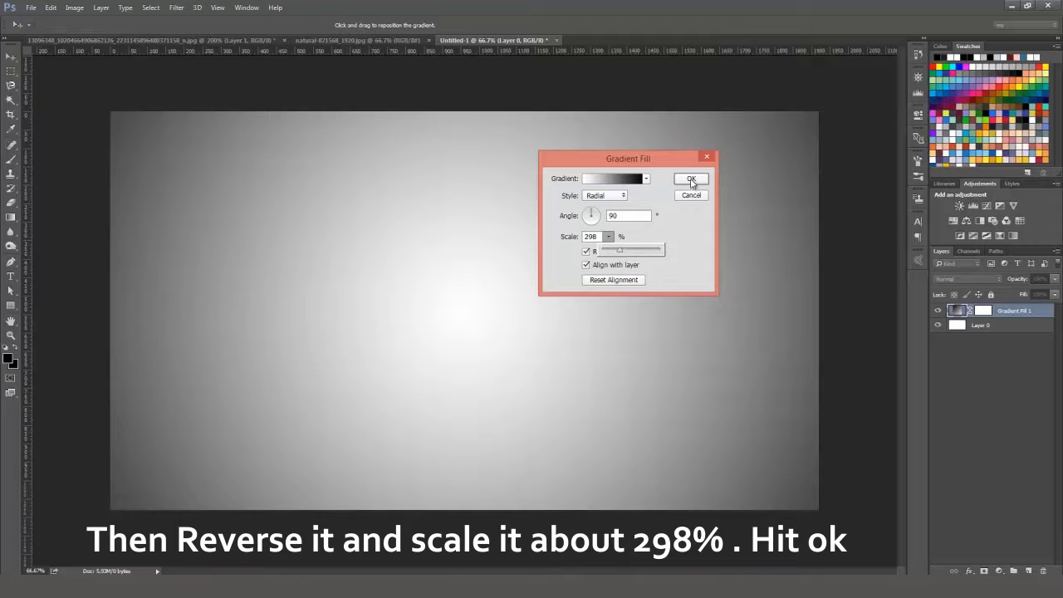
left_click(692, 180)
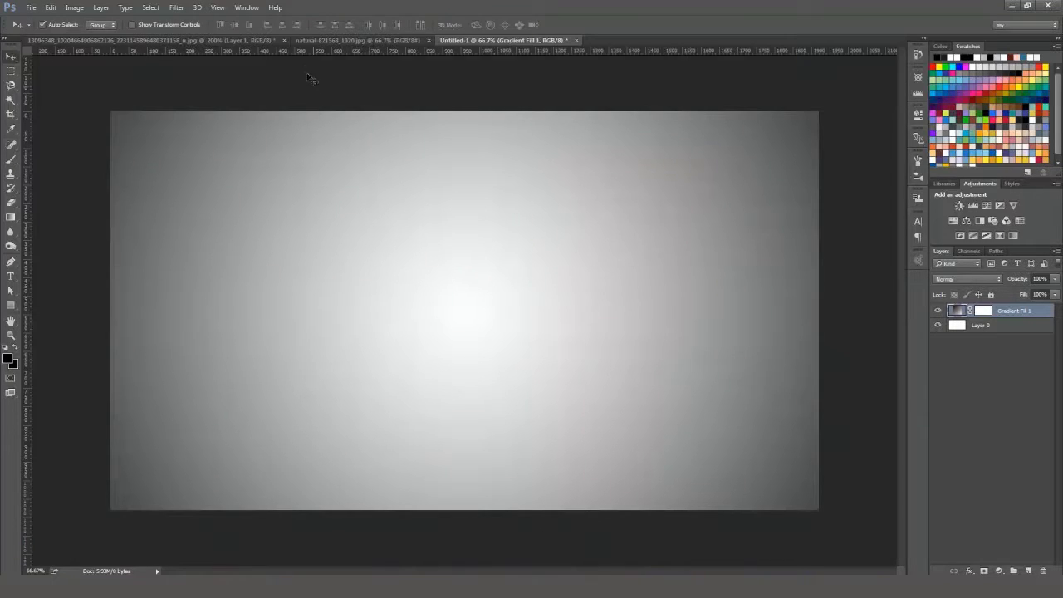
Select the portrait's black areas with Color Range, copy them, and return to Untitled-1.
left_click(219, 40)
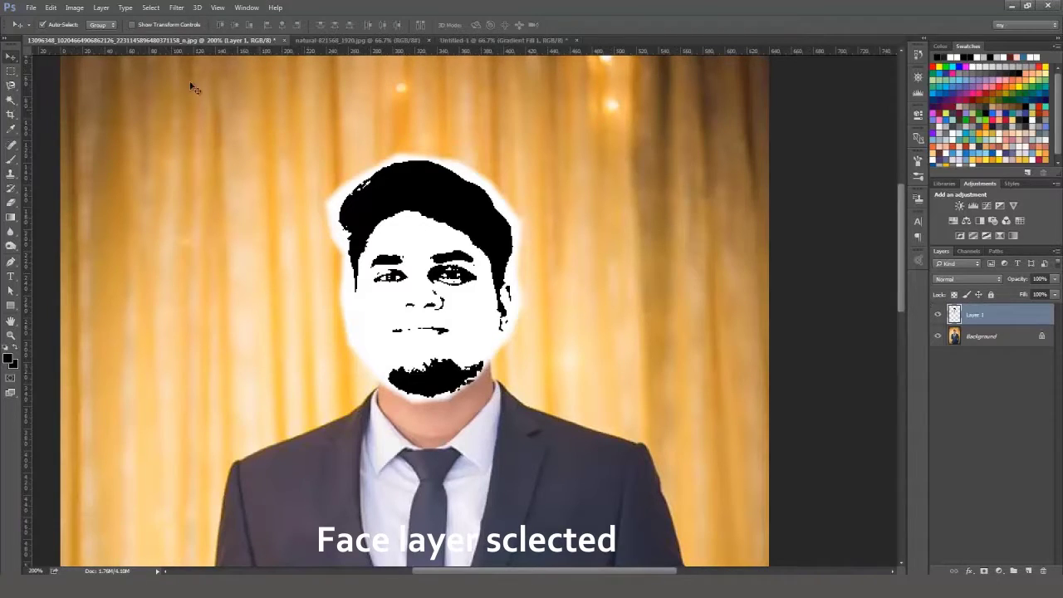
left_click(149, 8)
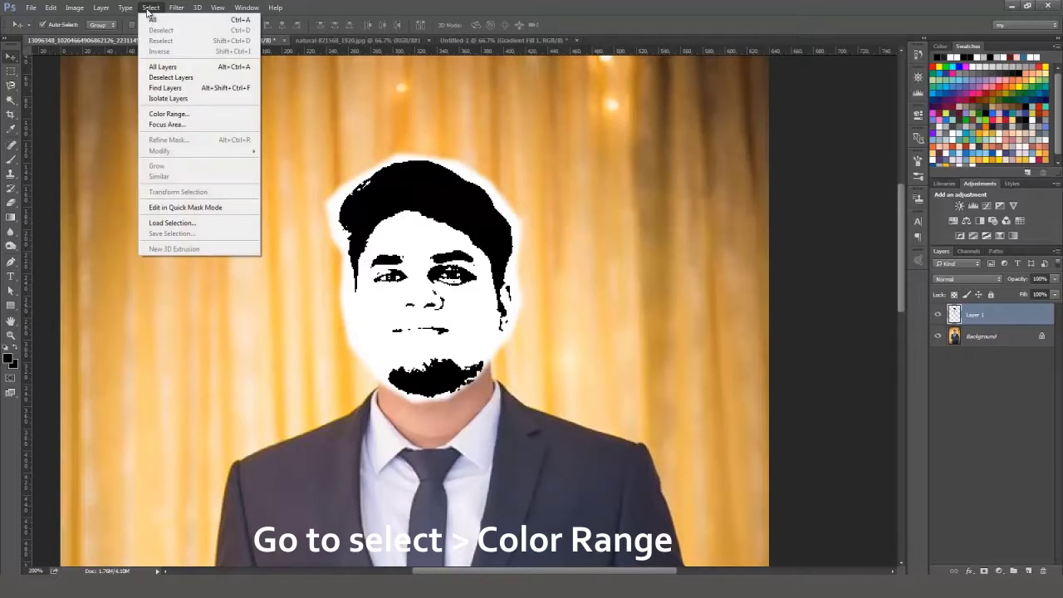
left_click(178, 116)
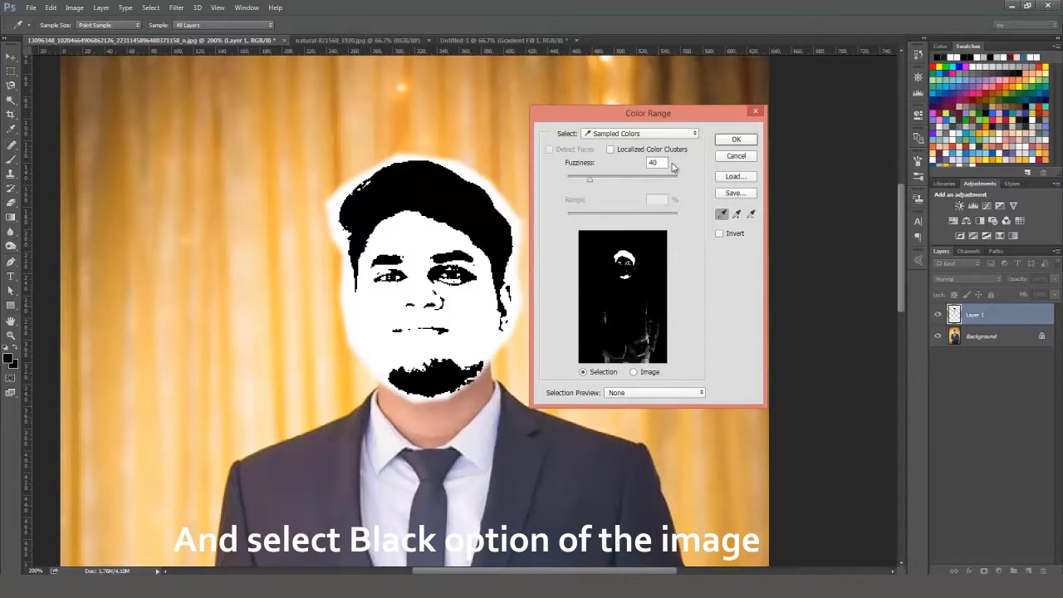
left_click(736, 139)
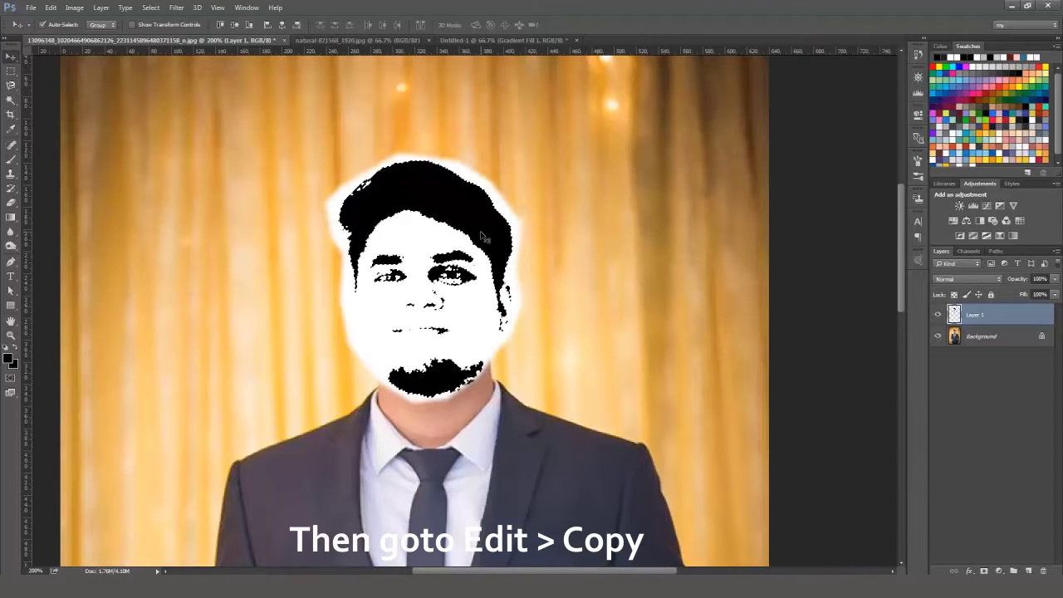
left_click(50, 7)
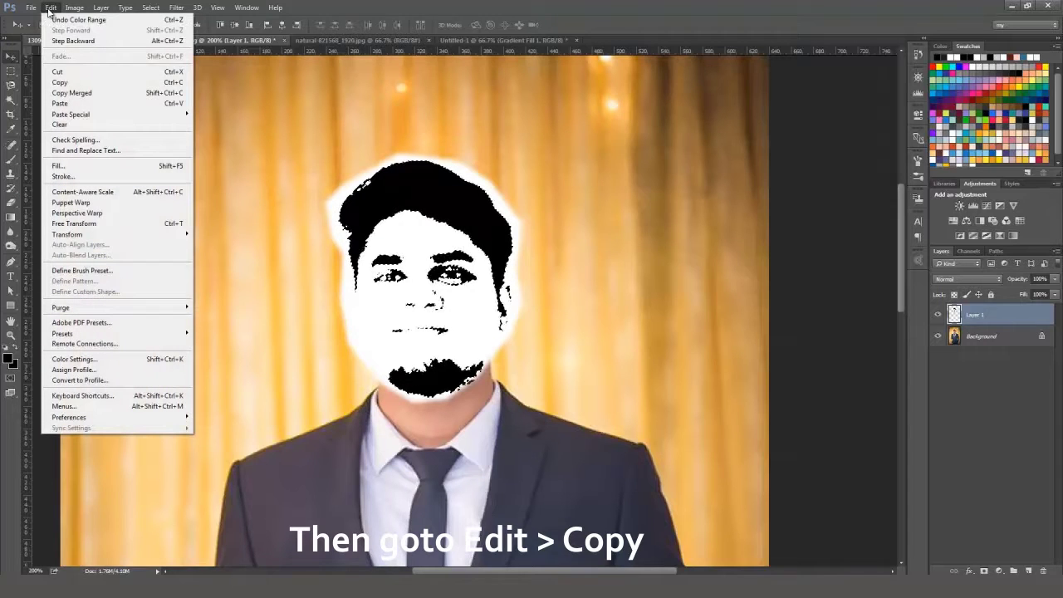
left_click(66, 82)
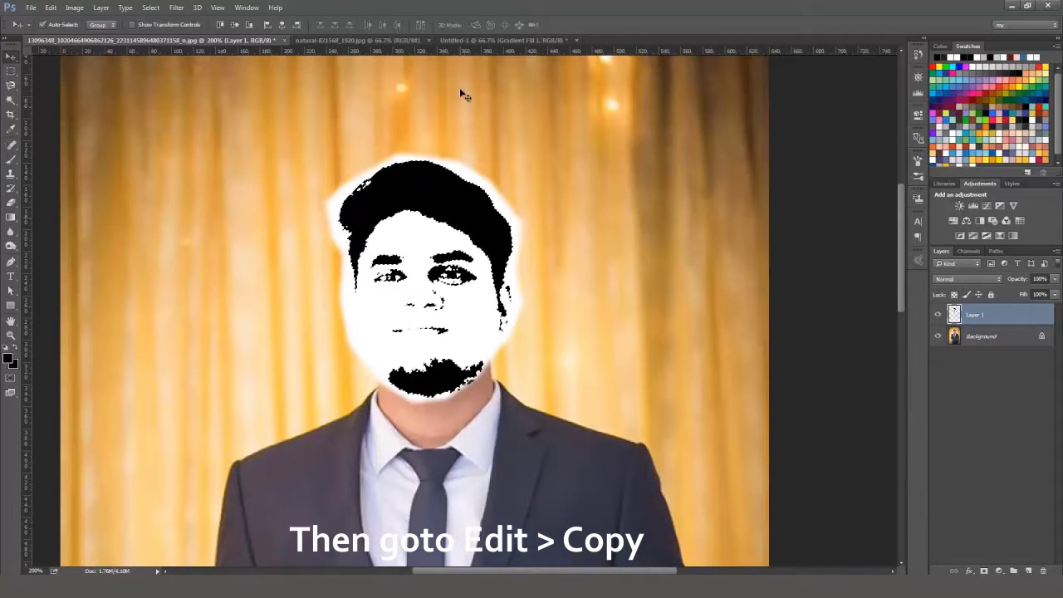
left_click(477, 38)
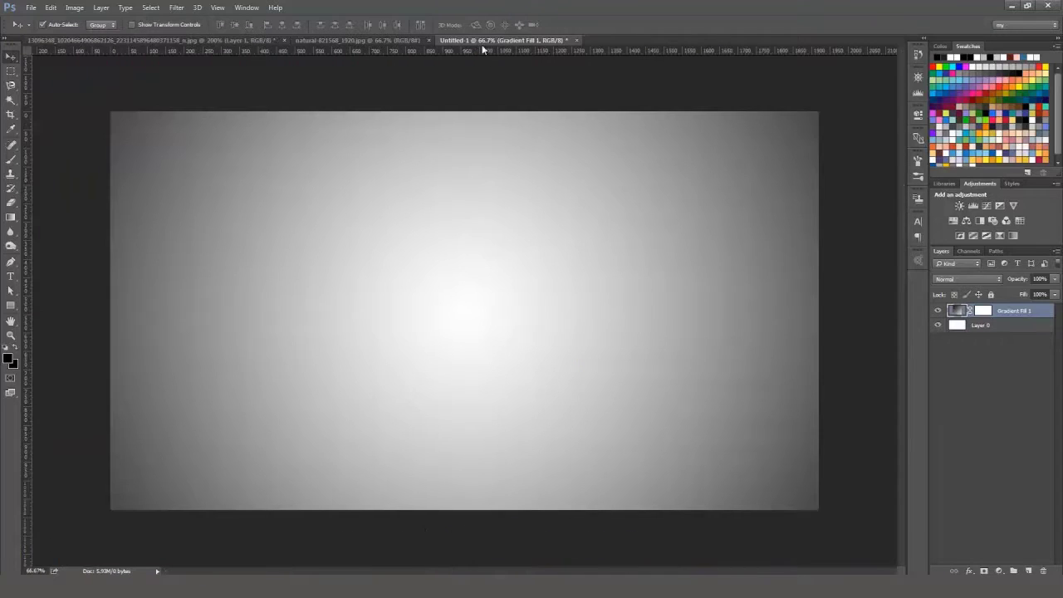
Paste the black face into Untitled-1 and scale it up to about 275%.
left_click(52, 8)
mouse_move(70, 114)
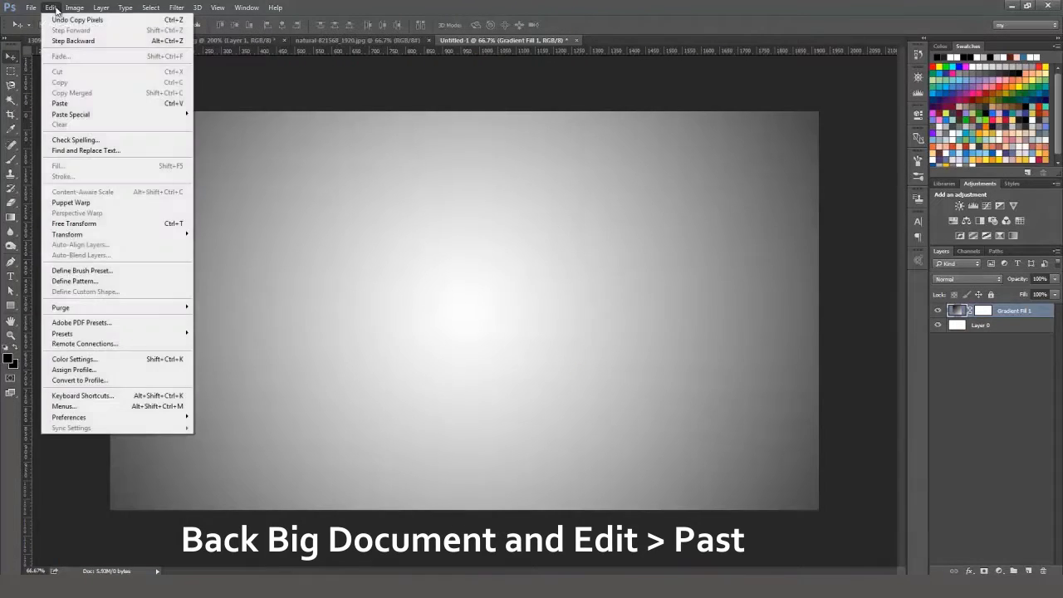
left_click(83, 107)
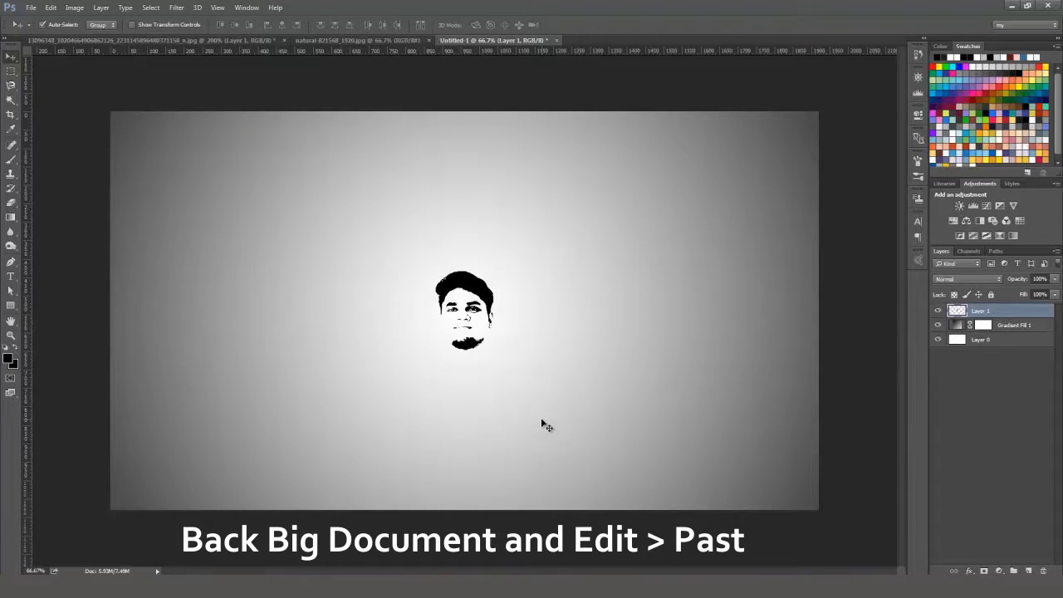
key("ctrl+t")
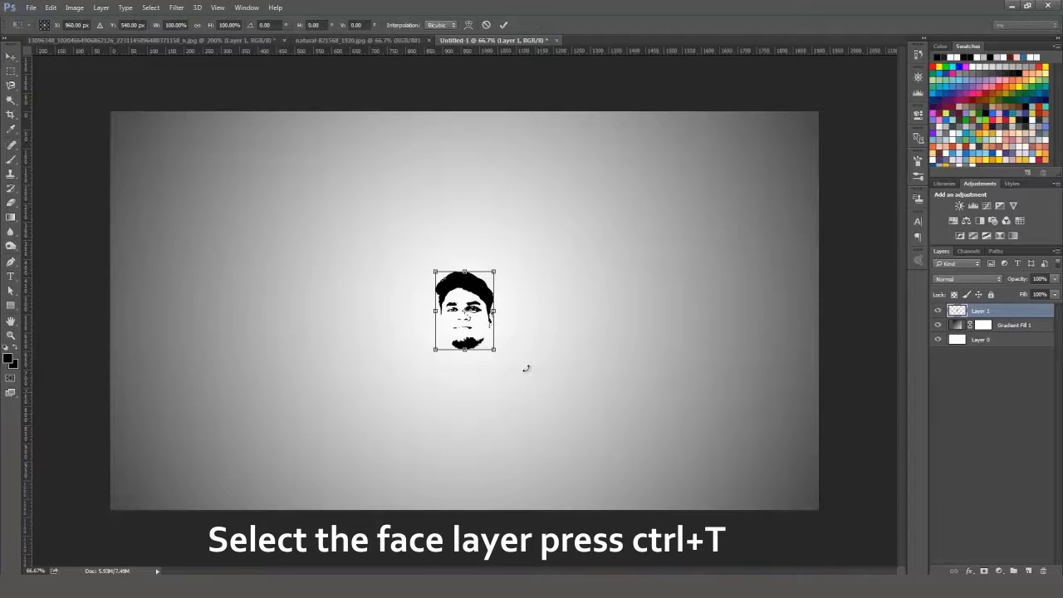
left_click_drag(497, 269, 566, 217)
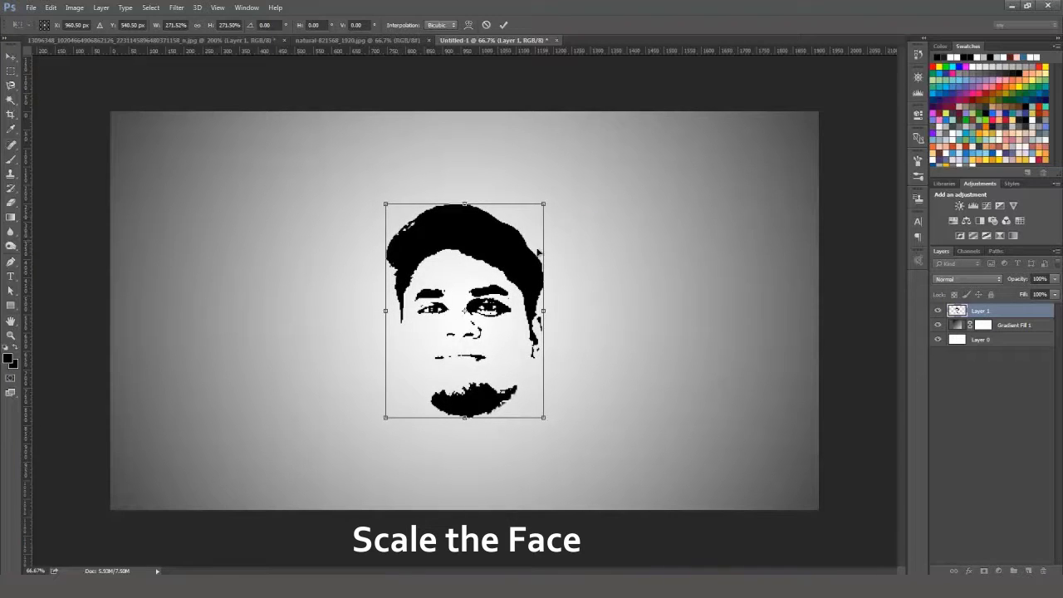
key("Return")
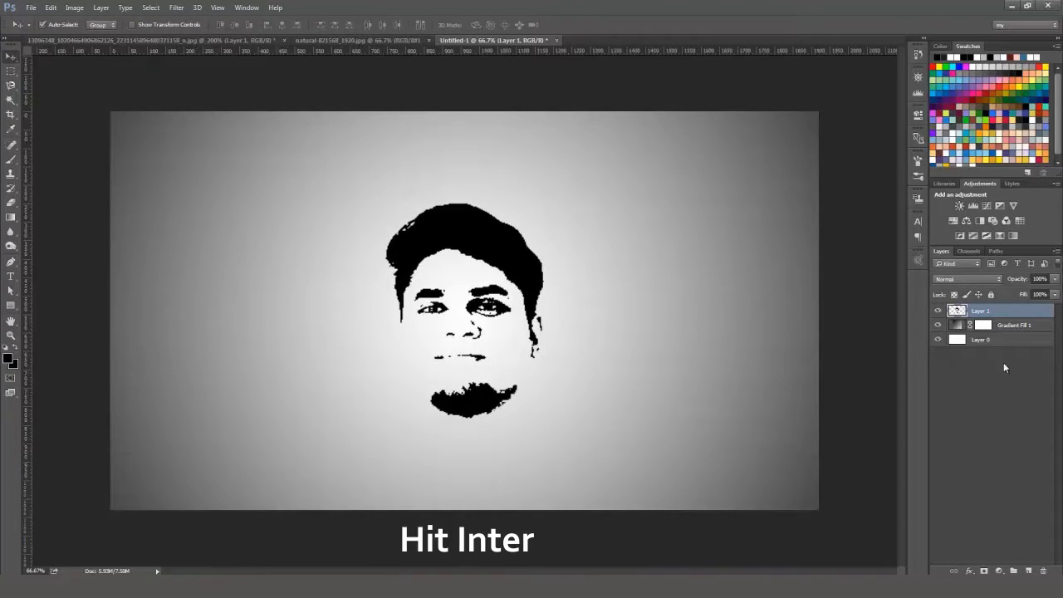
left_click(1005, 340)
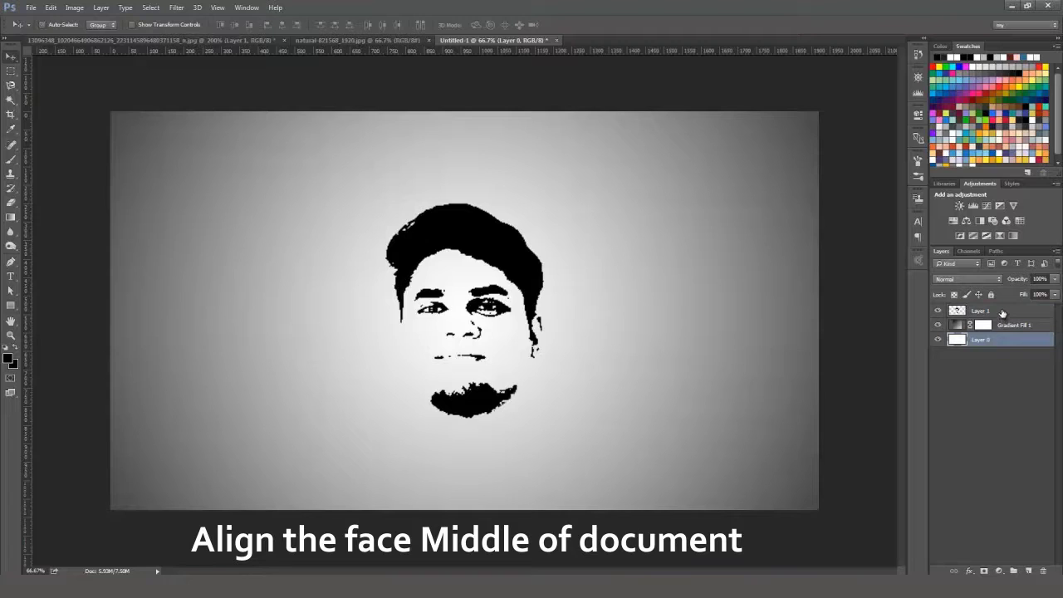
Centre-align the face with Layer 0, reselect Layer 1, and return to the natural-821568 night-sky photo.
left_click(1003, 313, "ctrl")
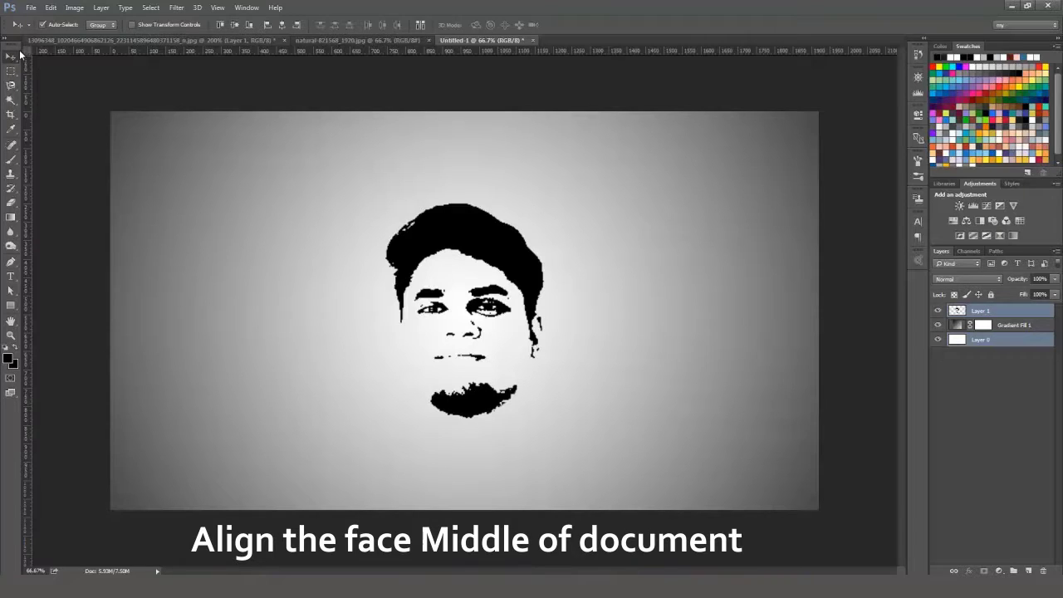
left_click(847, 349)
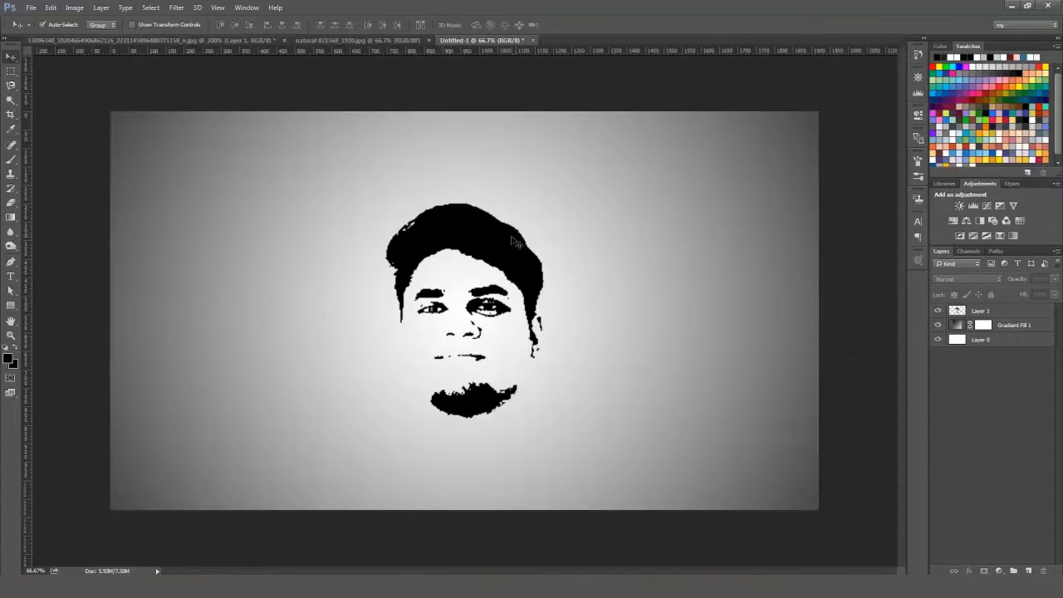
left_click(1022, 314)
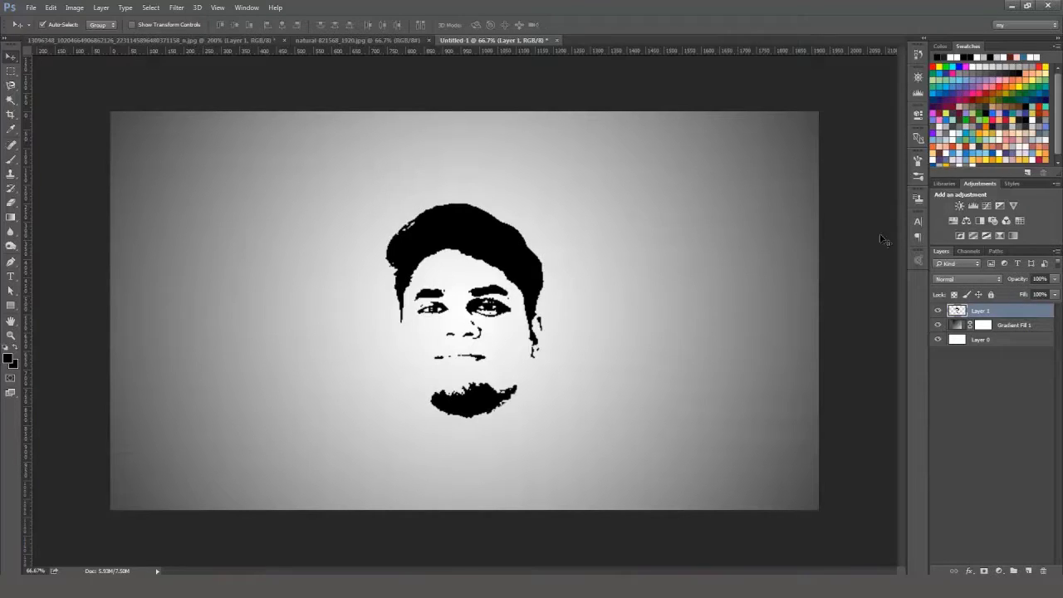
left_click(316, 42)
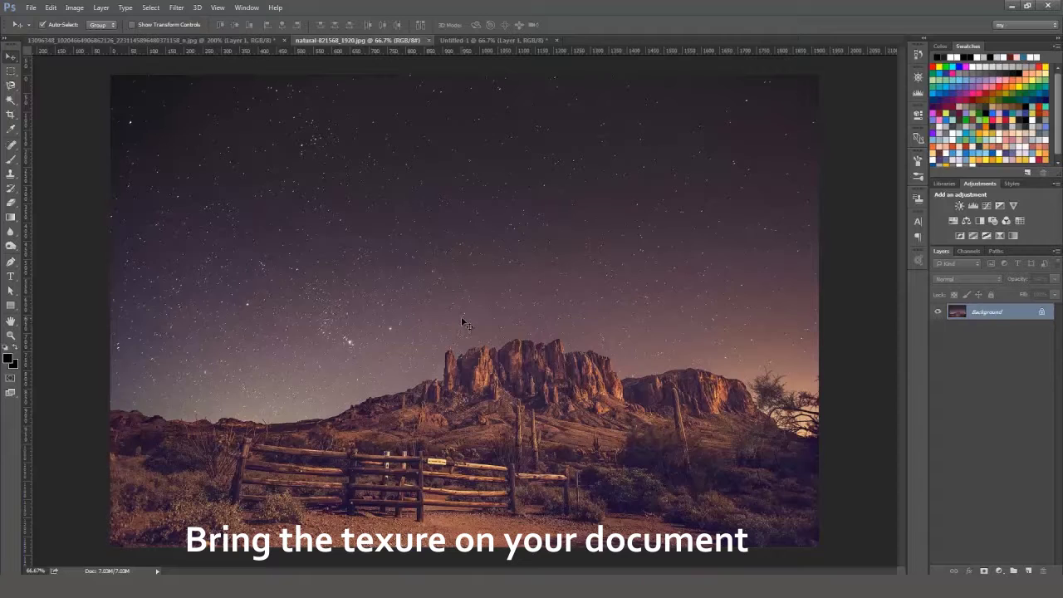
Bring the night-sky photo in as Layer 2, clip it to the face, and position the texture inside.
mouse_move(463, 322)
left_mouse_down()
mouse_move(492, 41)
mouse_move(468, 316)
left_mouse_up()
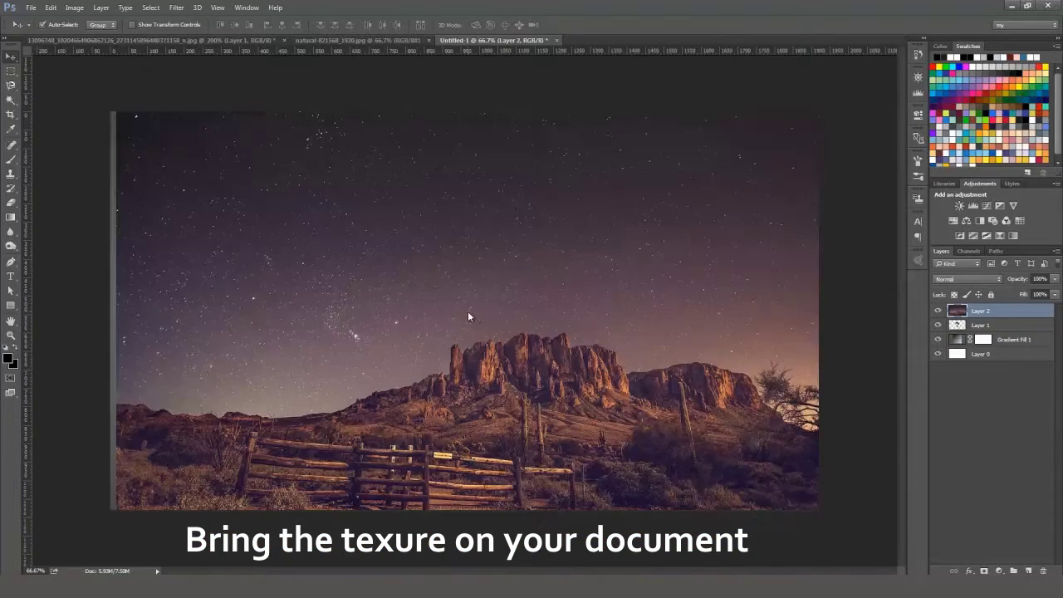
left_click(1008, 317, "alt")
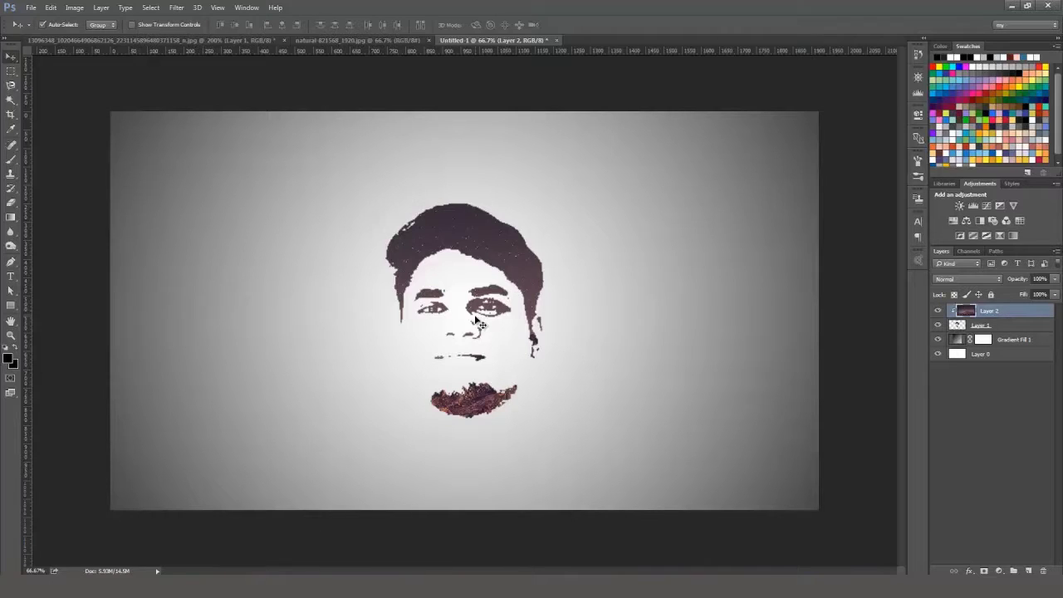
mouse_move(465, 244)
left_mouse_down()
mouse_move(454, 206)
mouse_move(464, 236)
left_mouse_up()
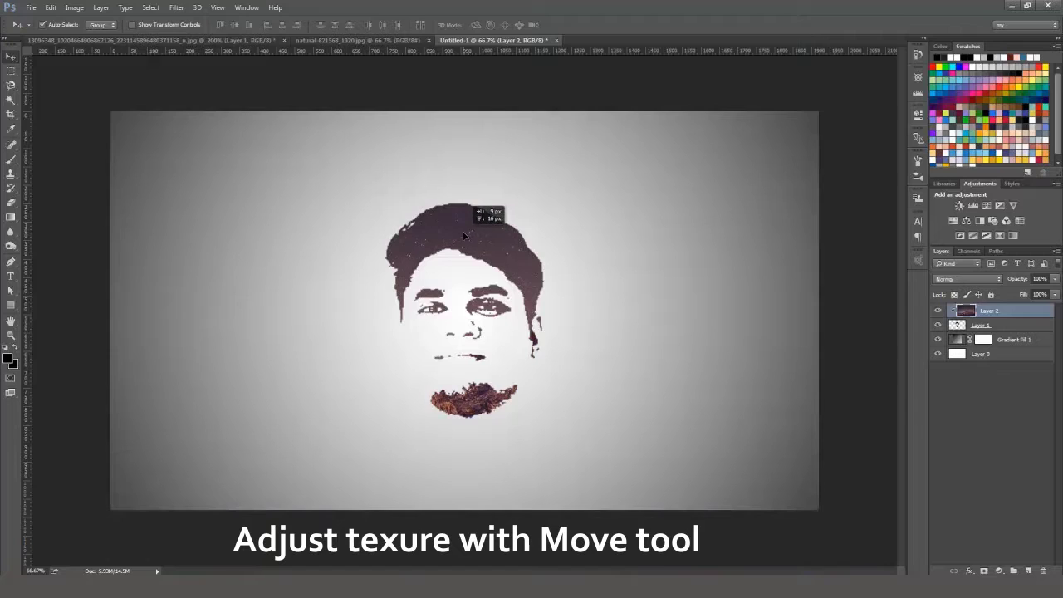
left_click_drag(463, 236, 470, 235)
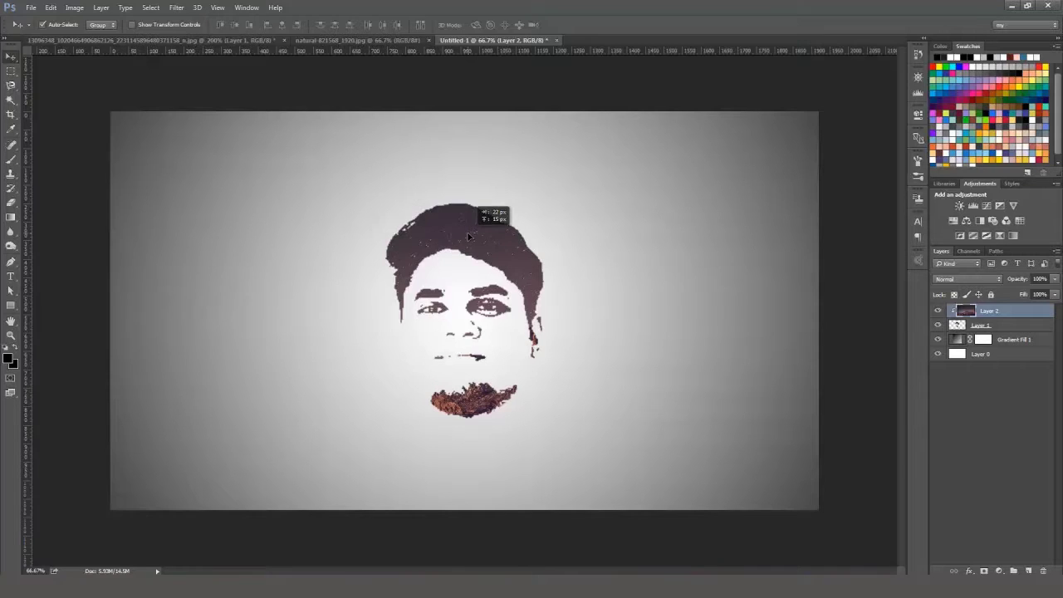
left_click_drag(467, 236, 469, 237)
Add a Smooth Inner Bevel & Emboss to Layer 1 with 1000% depth and 0 px size.
left_click(1027, 326)
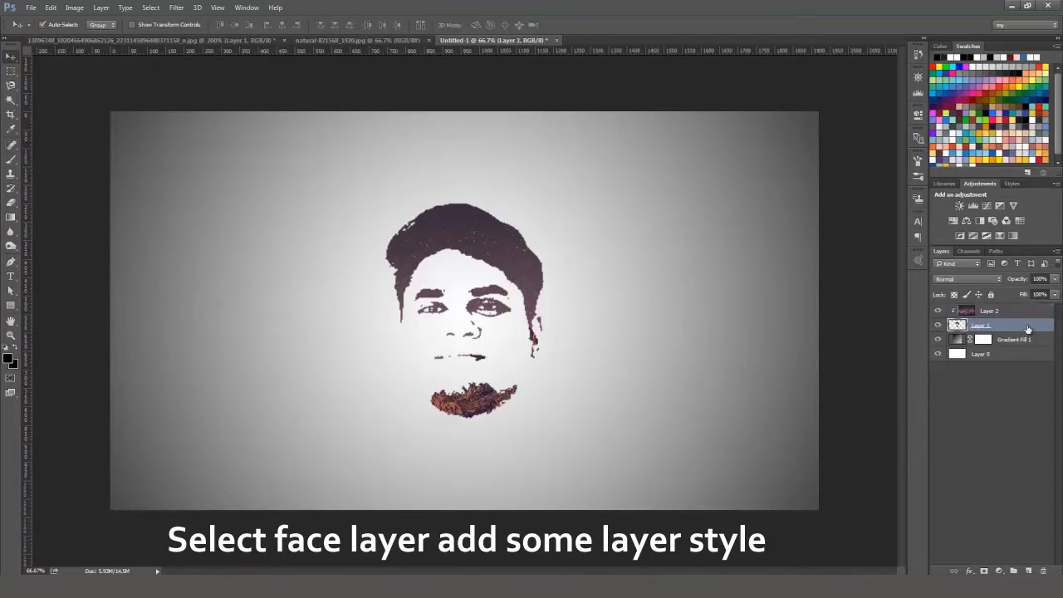
left_click(963, 572)
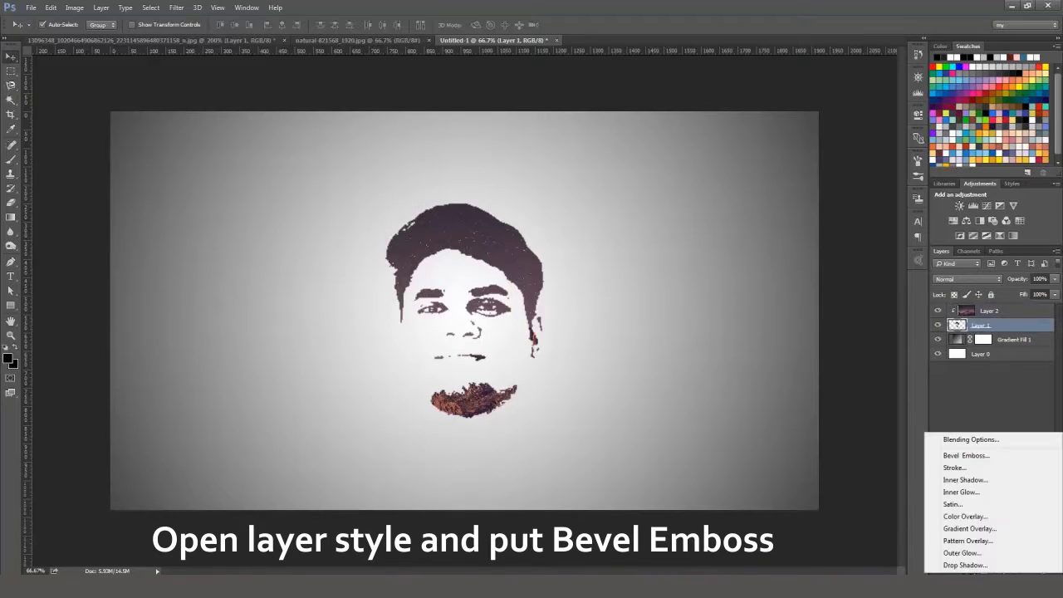
left_click(970, 455)
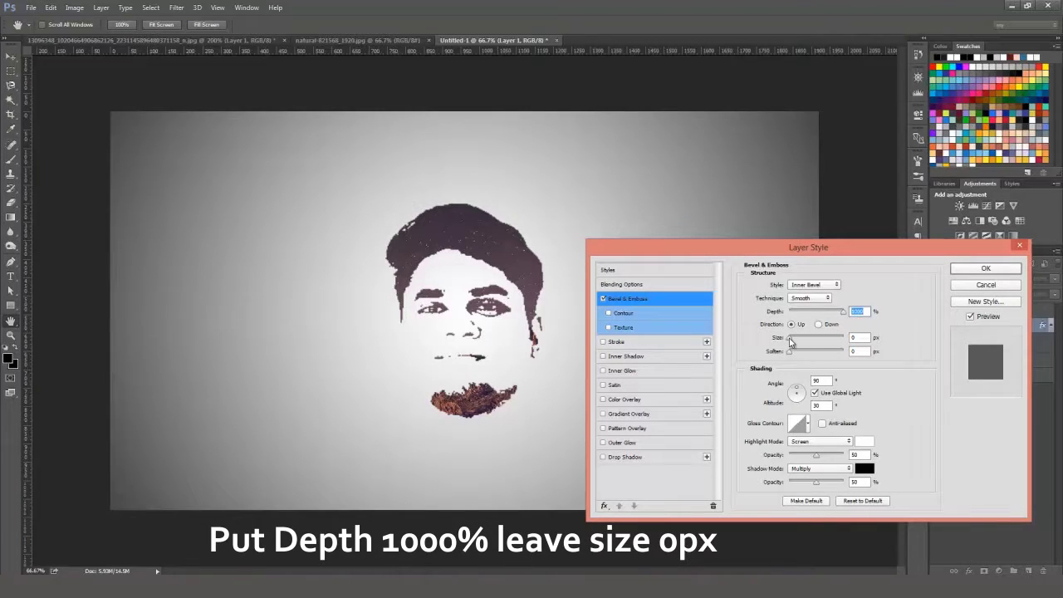
key("Tab")
left_click(1013, 271)
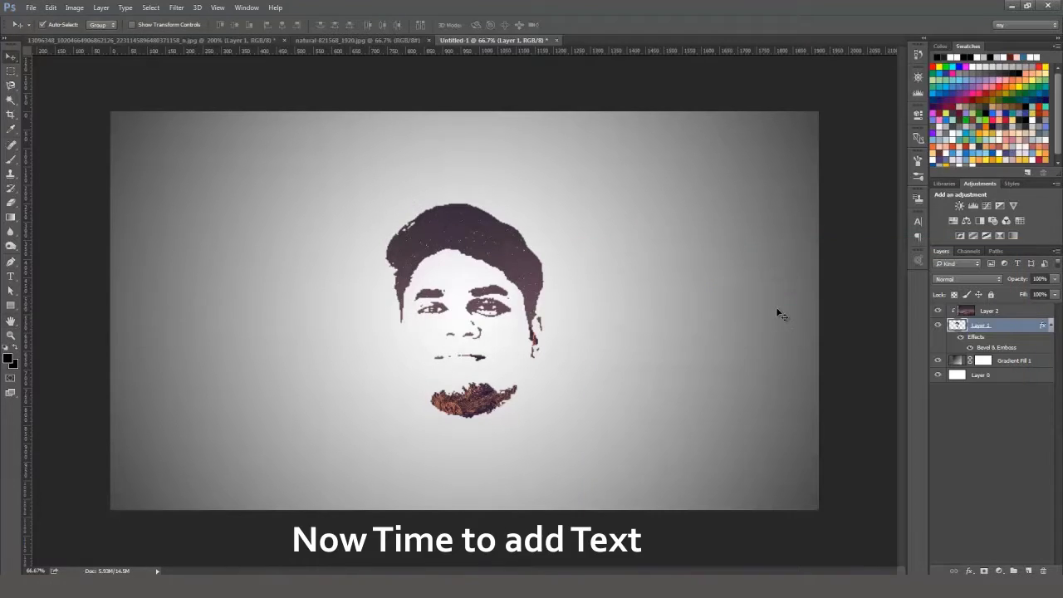
left_click(1050, 328)
Type the person's name as a new text line below the face in AnyMale Regular.
left_click(1015, 312)
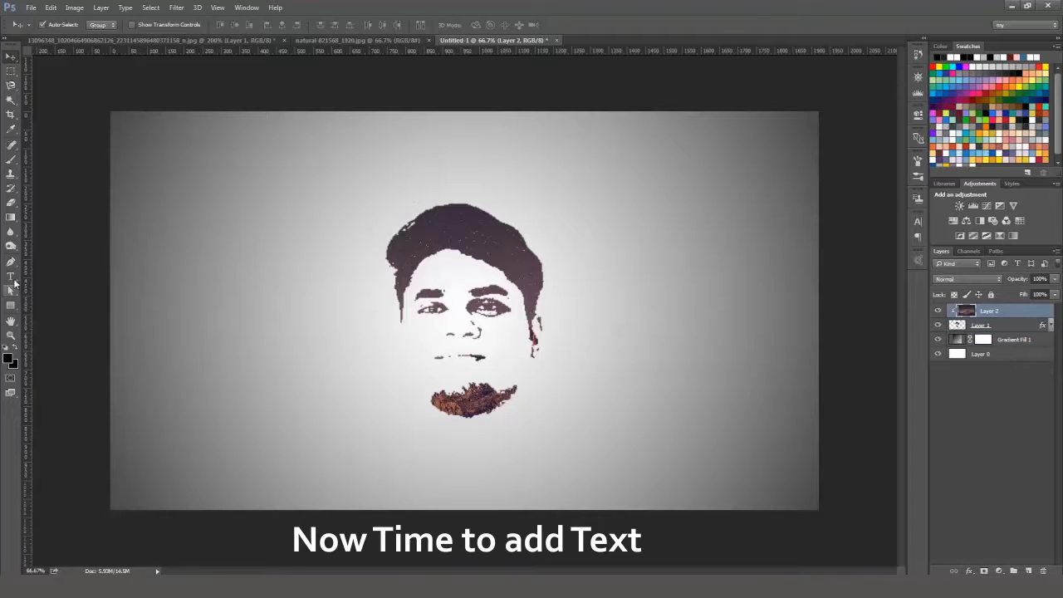
left_click(10, 277)
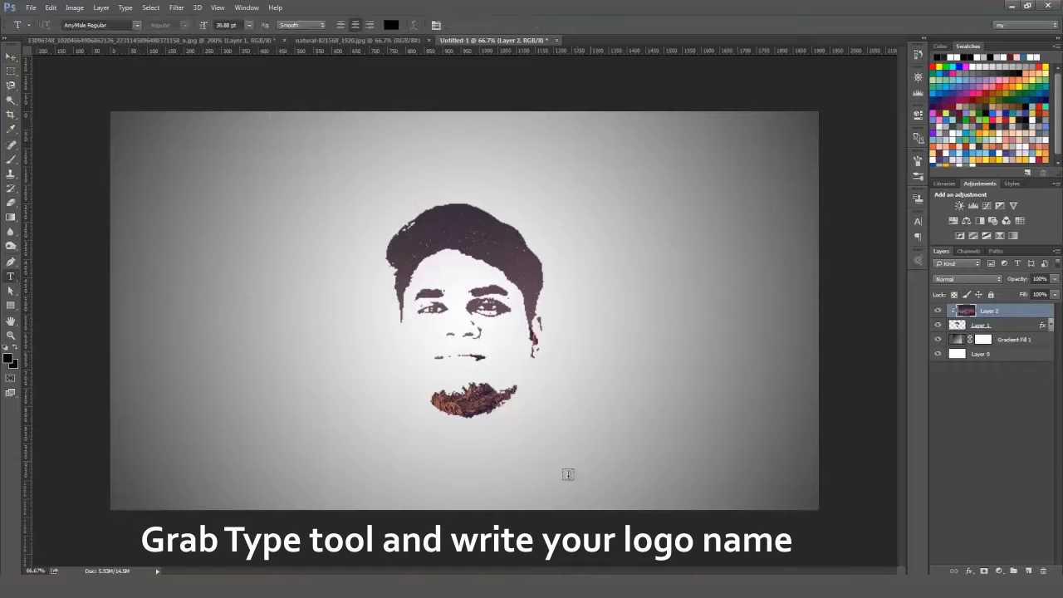
left_click(333, 459)
type("AA")
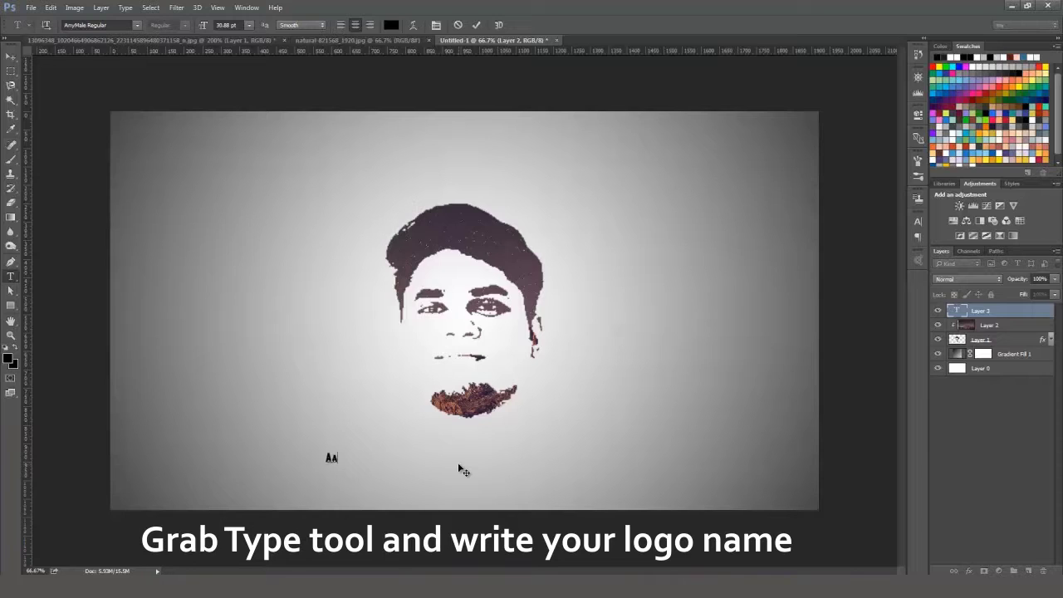
type("m")
type("anul")
type(" Haq")
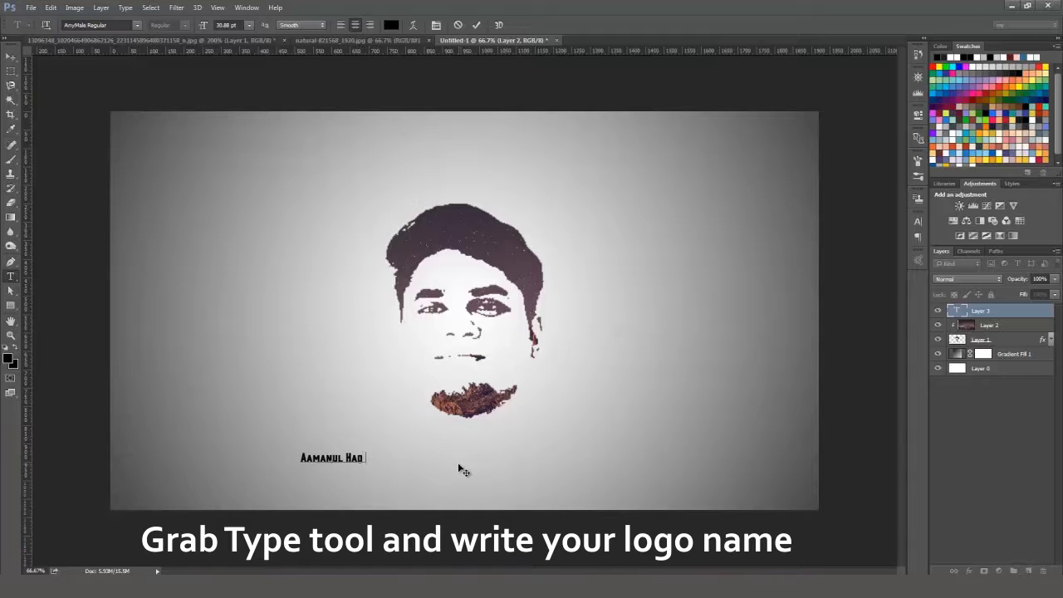
type("ue")
type(" Aman")
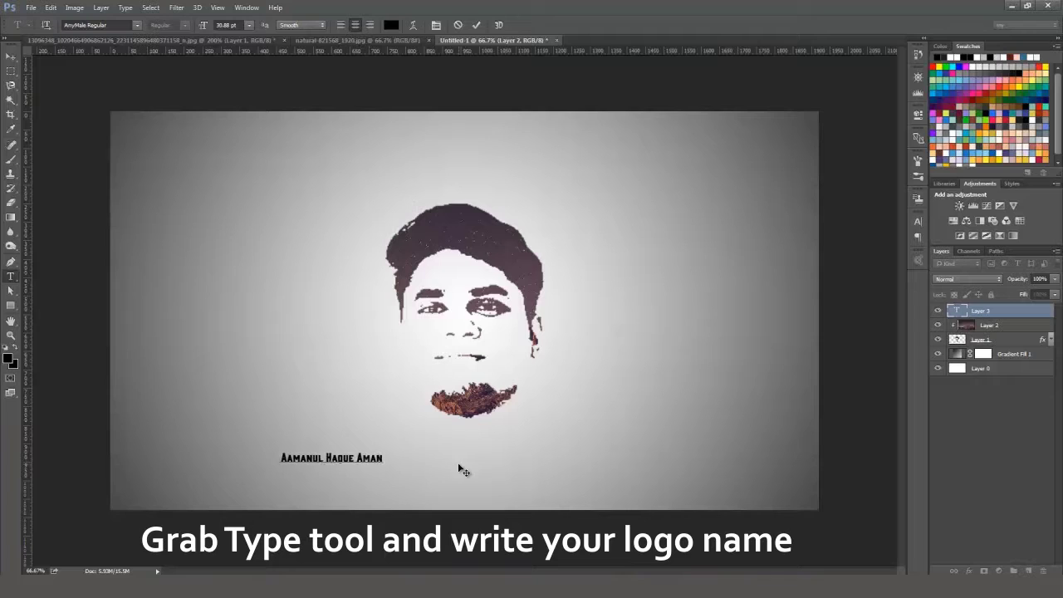
type(" V")
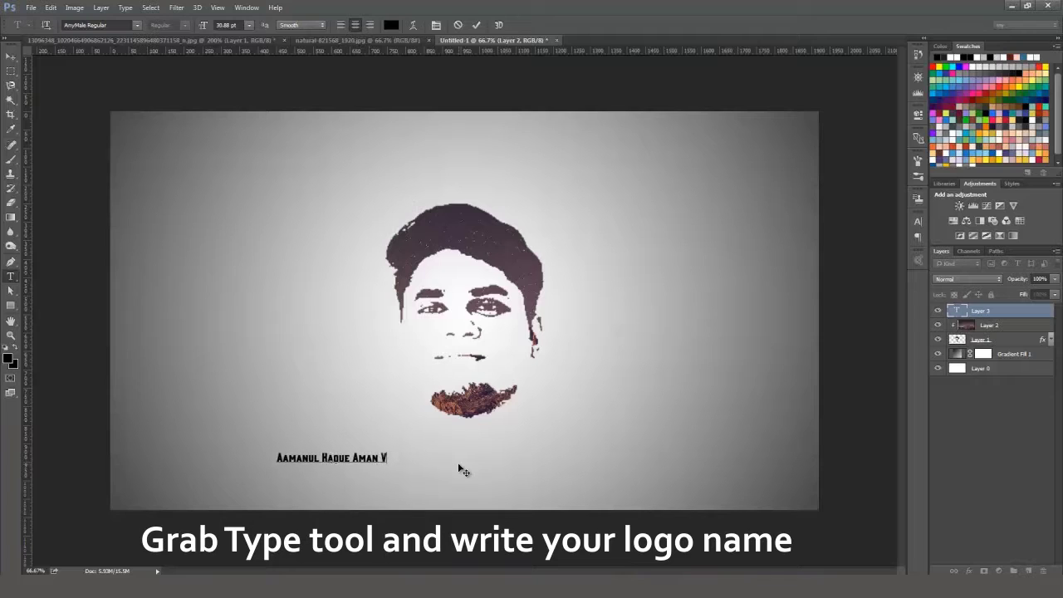
type("ai")
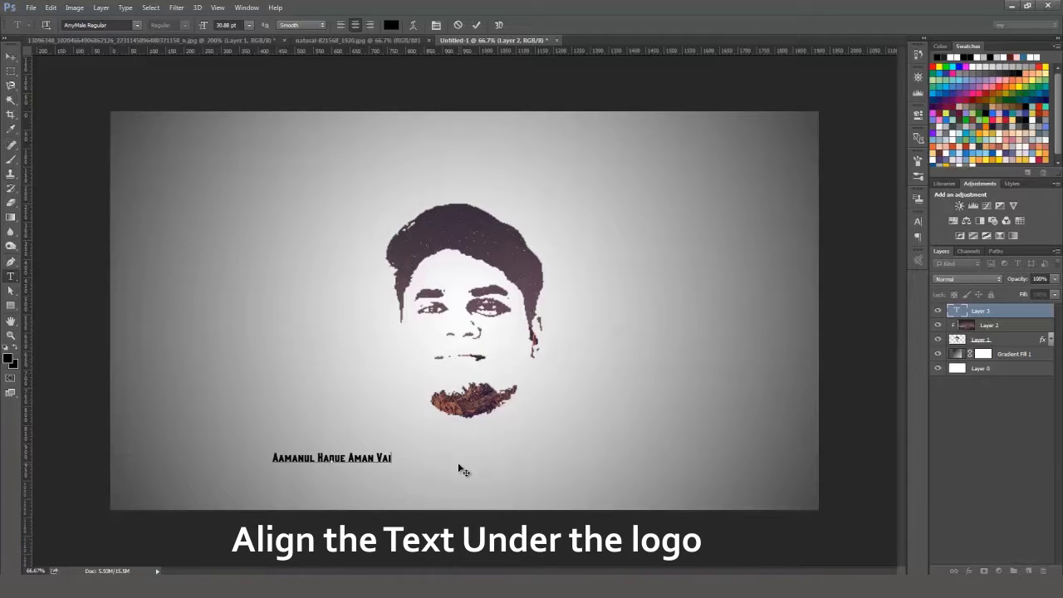
Resize the name caption to 52.88 pt and centre it just beneath the face.
left_click(11, 57)
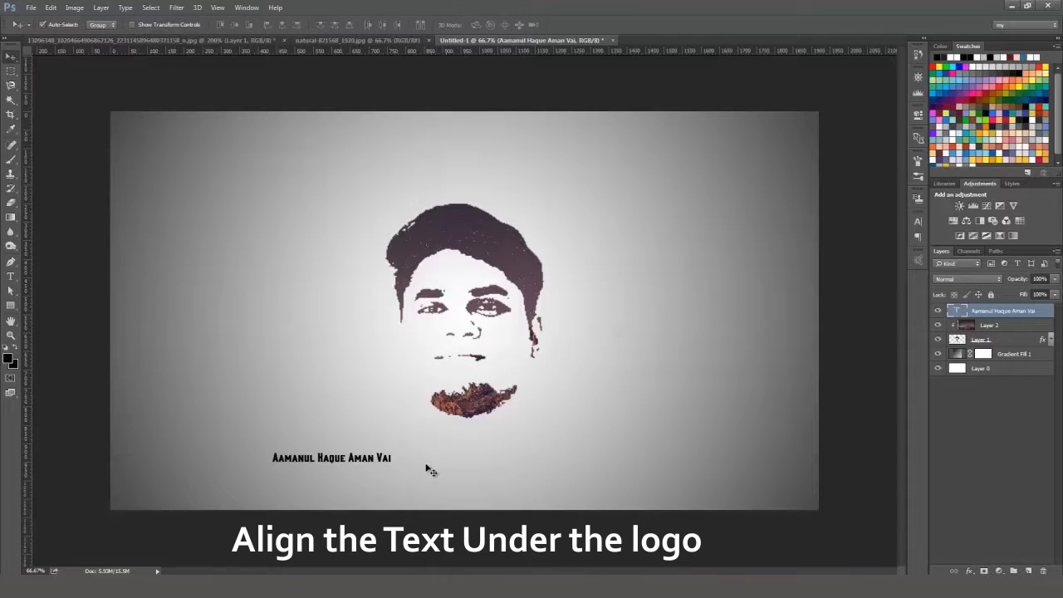
left_click_drag(359, 466, 485, 459)
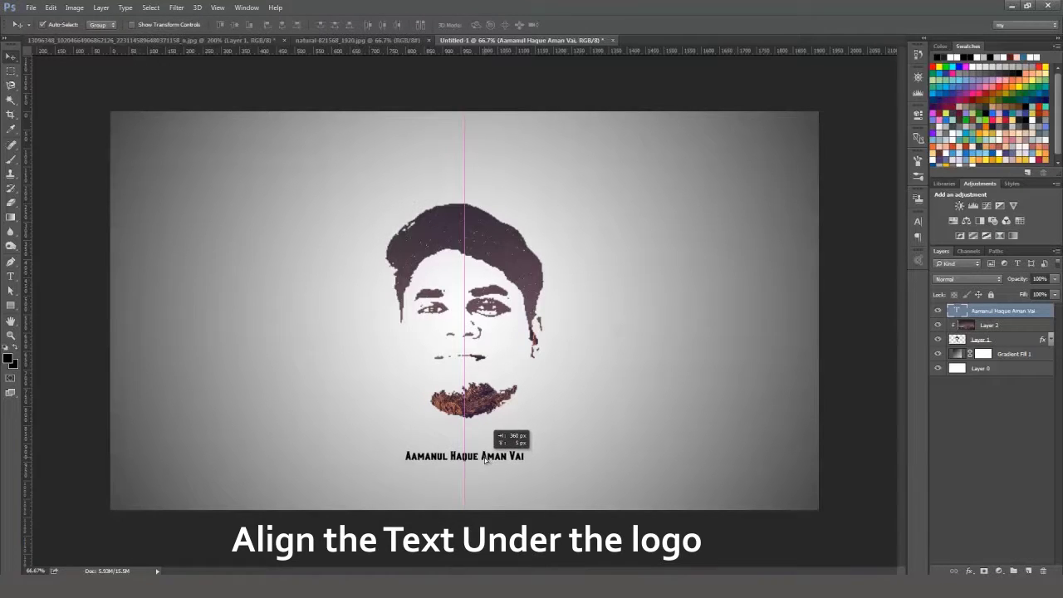
double_click(958, 312)
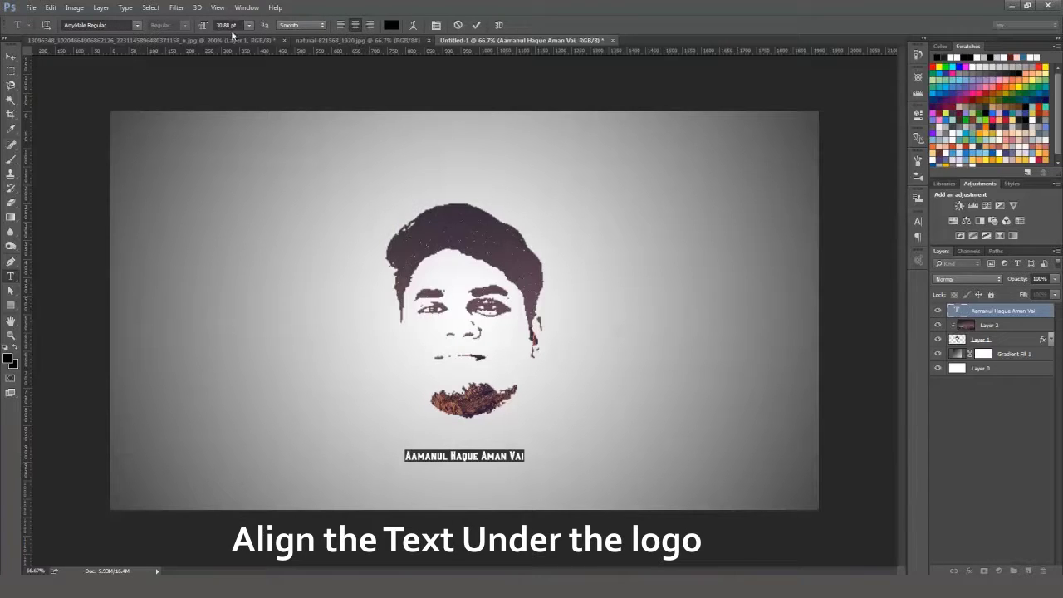
left_click_drag(211, 29, 216, 29)
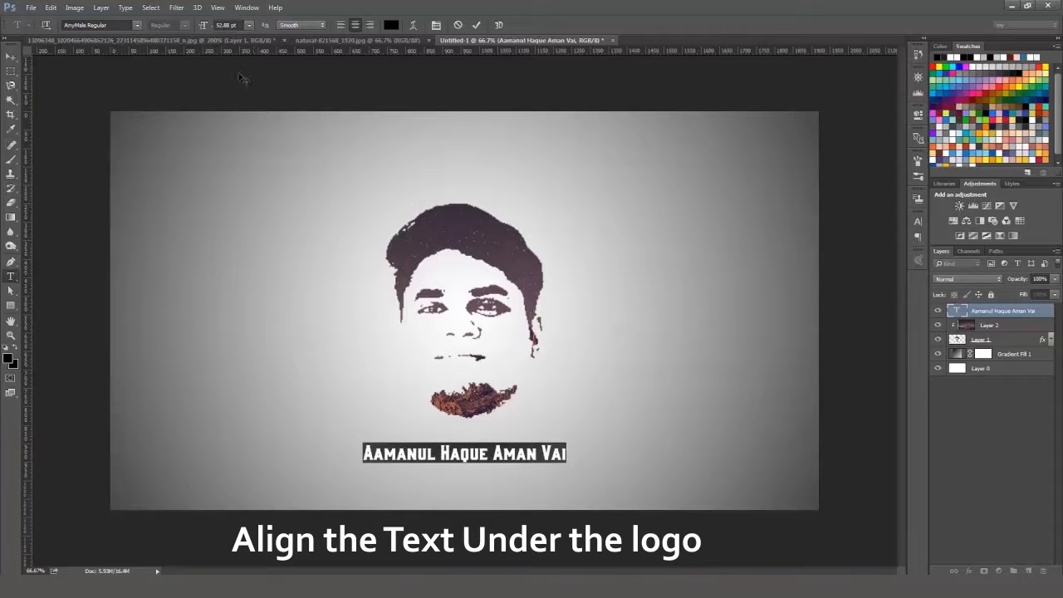
left_click(11, 56)
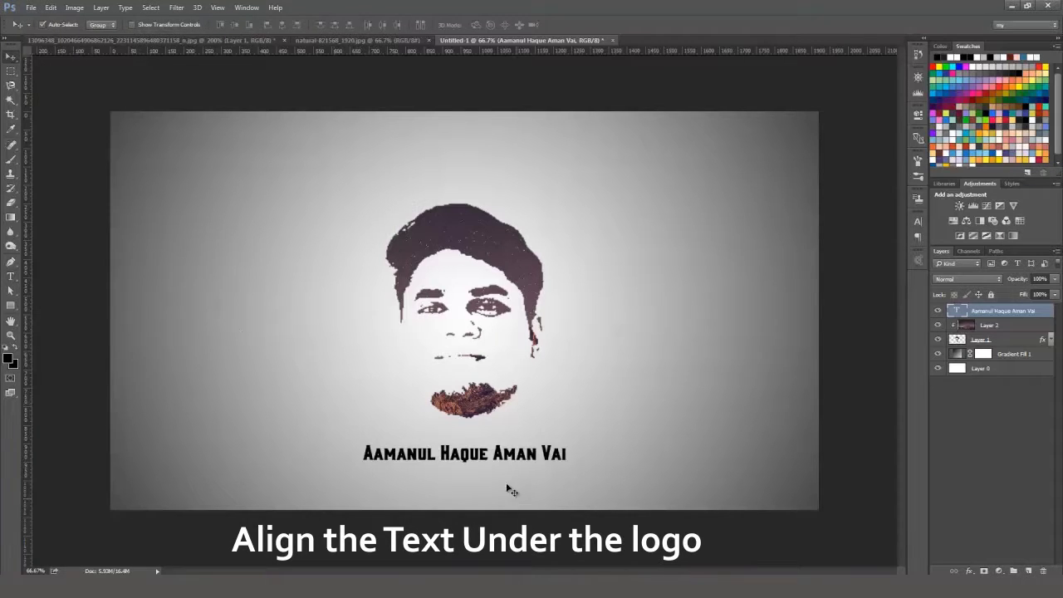
left_click_drag(476, 461, 476, 466)
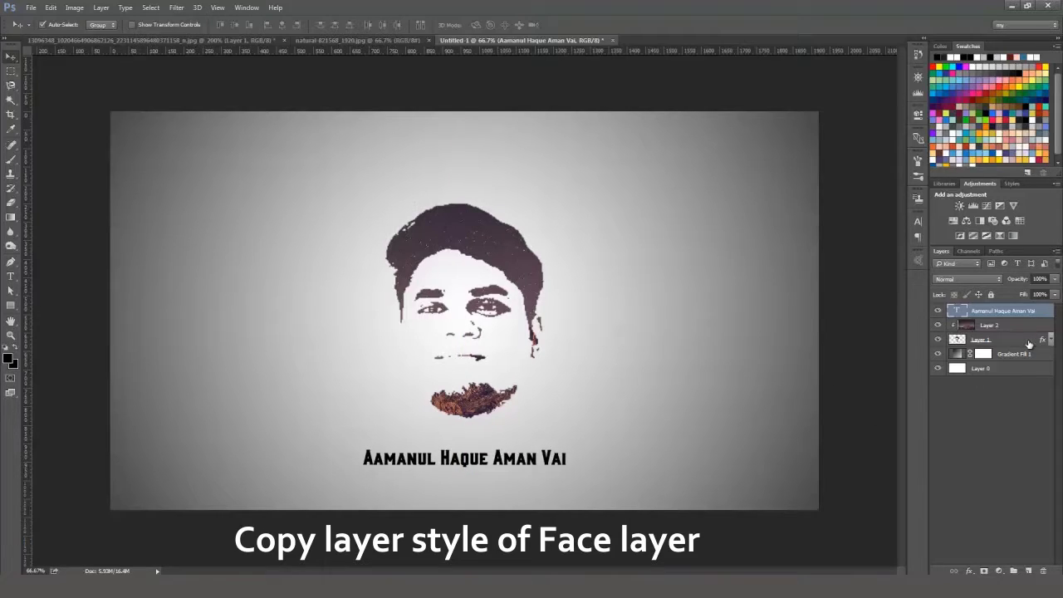
Copy Layer 1's Bevel & Emboss layer style and paste it onto the name text layer.
left_click(1030, 344)
right_click(1029, 344)
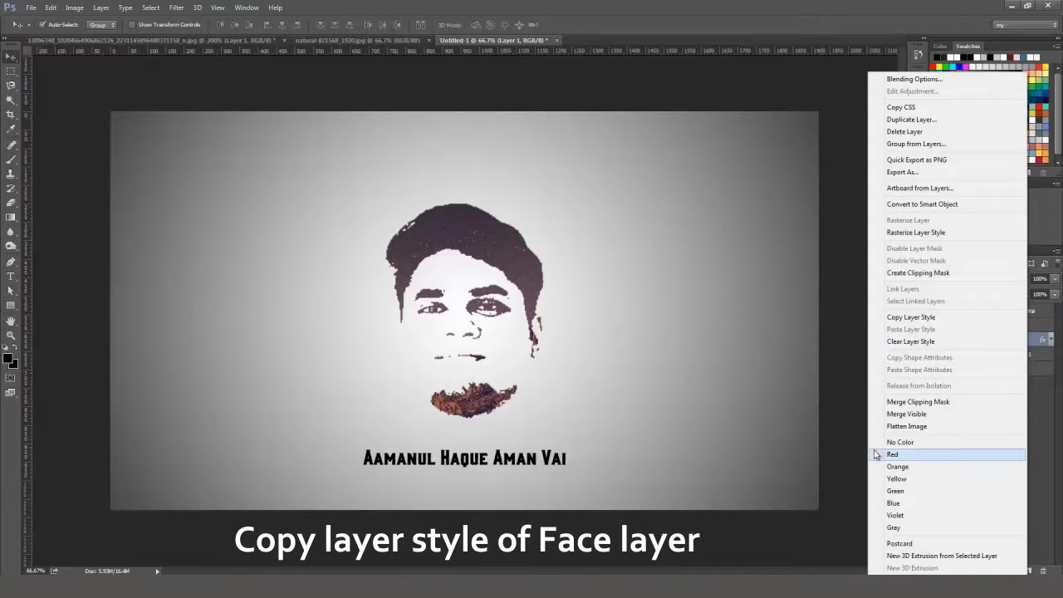
left_click(921, 317)
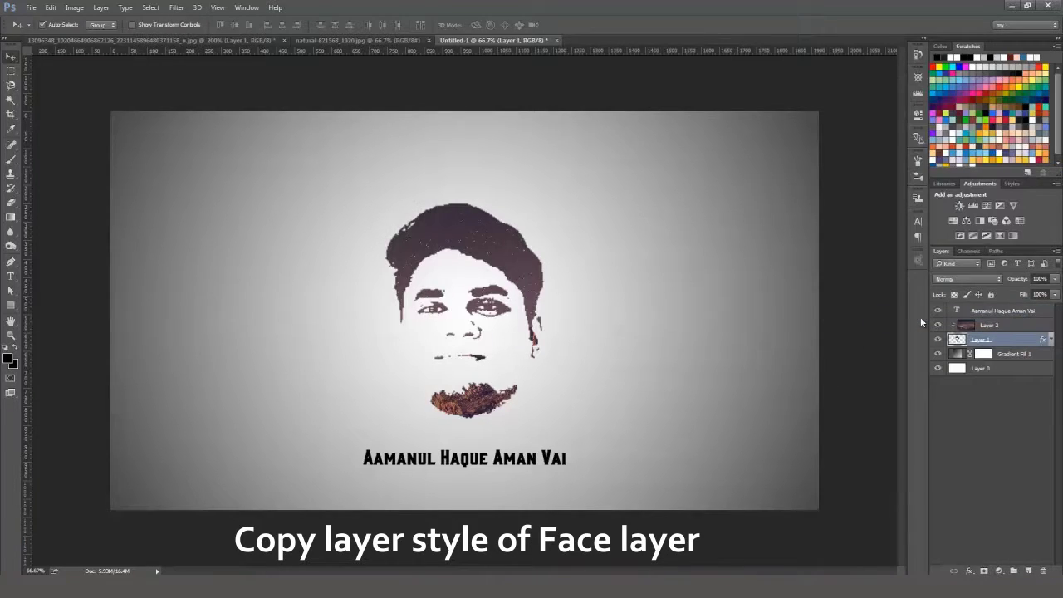
left_click(1043, 311)
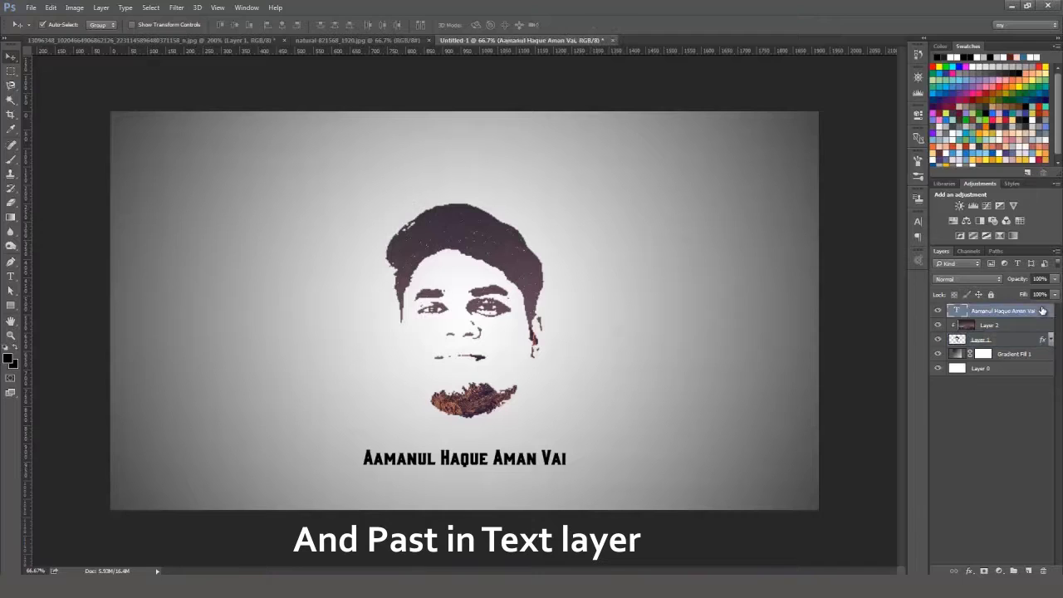
right_click(1043, 310)
left_click(810, 454)
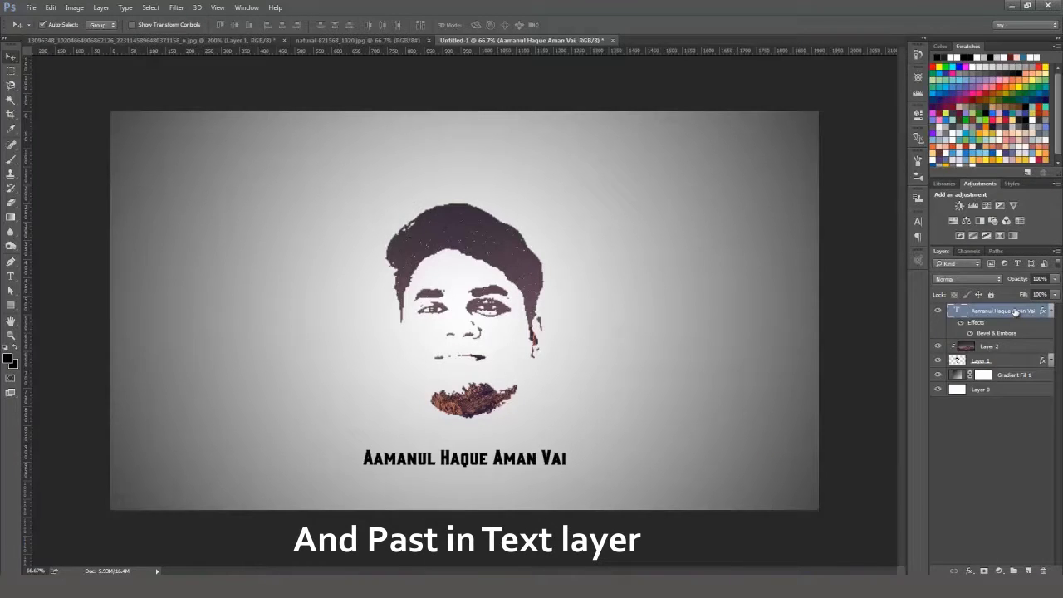
Bring the starry night desert photo into Untitled-1 as Layer 3, clipped to the name text.
left_click(324, 41)
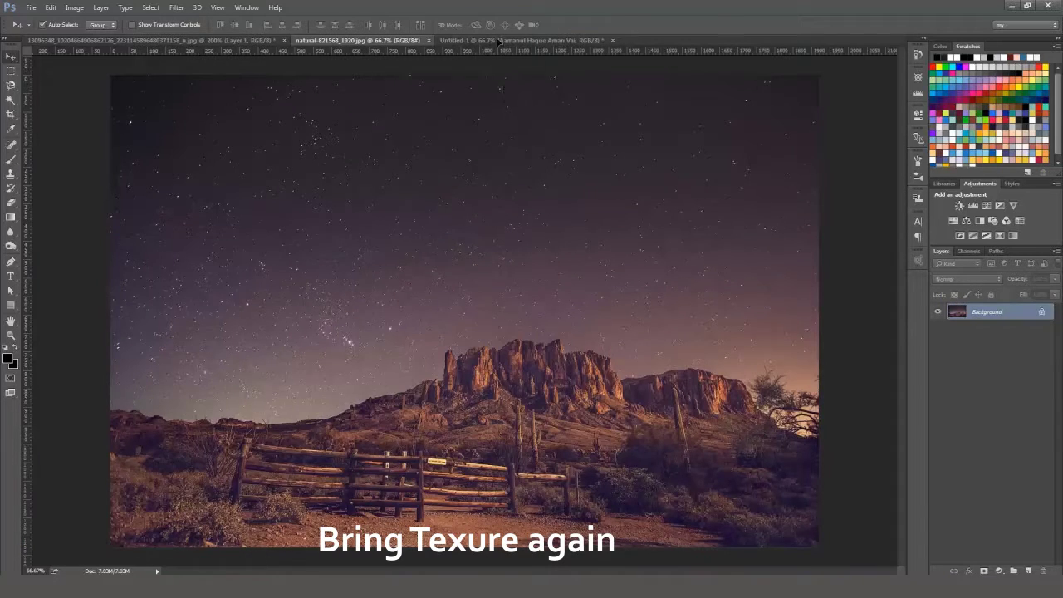
mouse_move(498, 41)
left_mouse_down()
mouse_move(470, 396)
mouse_move(482, 434)
left_mouse_up()
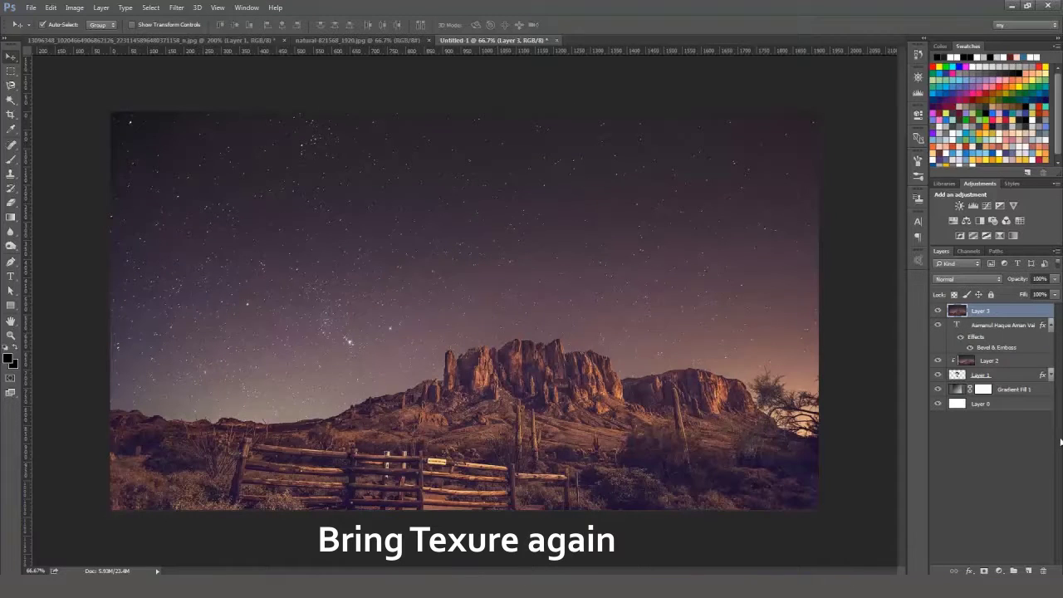
left_click(1005, 316, "alt")
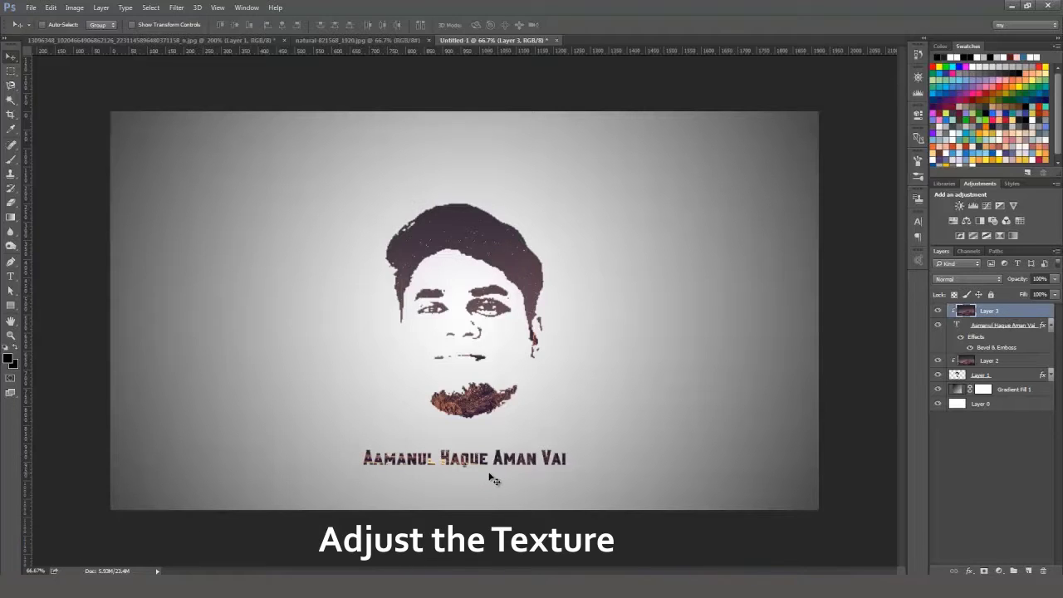
Scale the caption's night-sky texture to about 71% and shift it down.
key("ctrl+t")
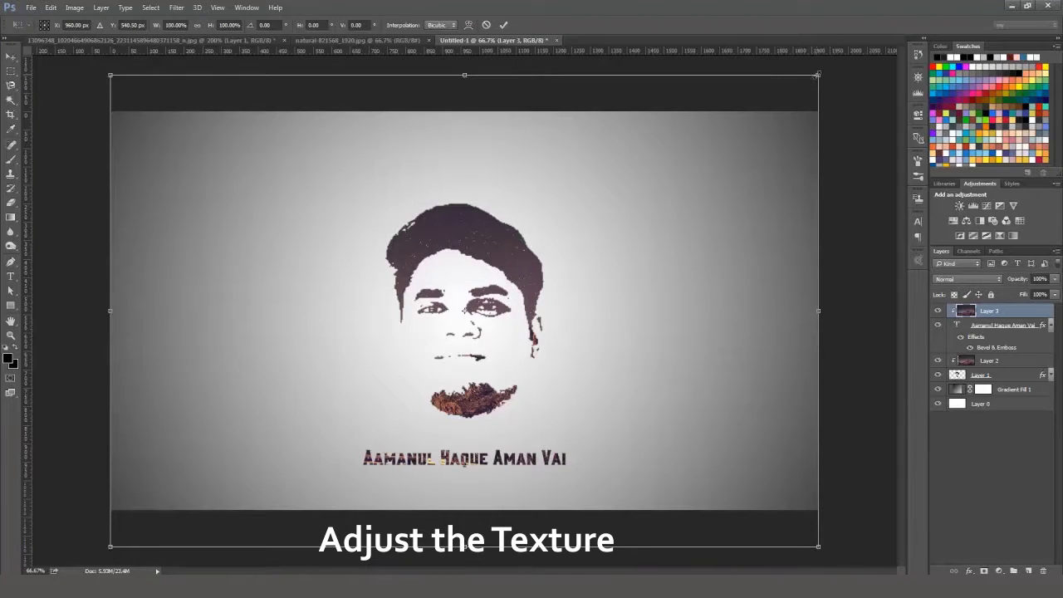
left_click_drag(818, 75, 717, 139)
mouse_move(621, 355)
left_mouse_down()
mouse_move(621, 371)
mouse_move(626, 359)
left_mouse_up()
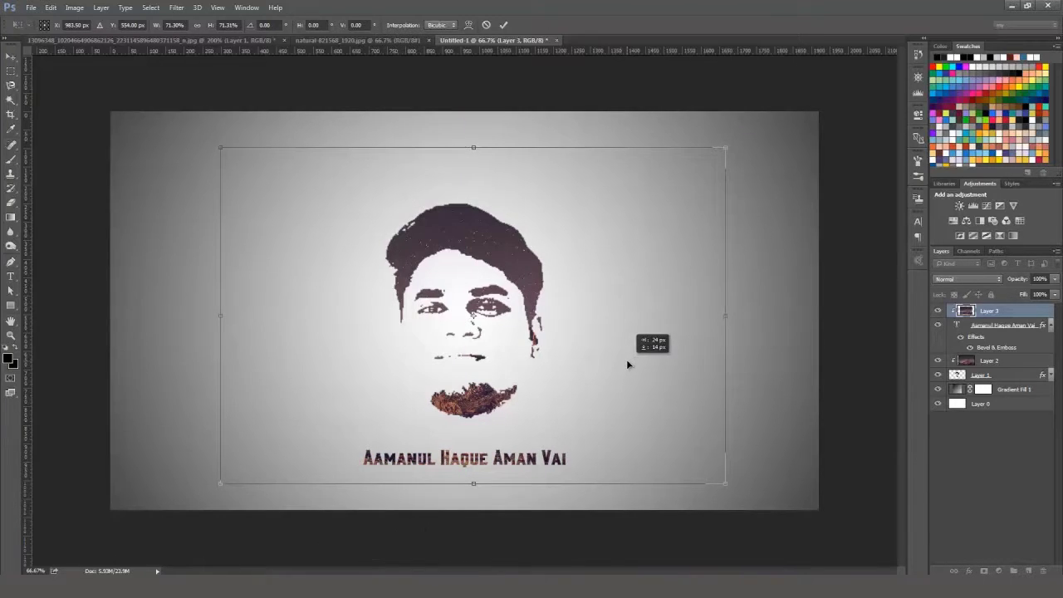
key("Return")
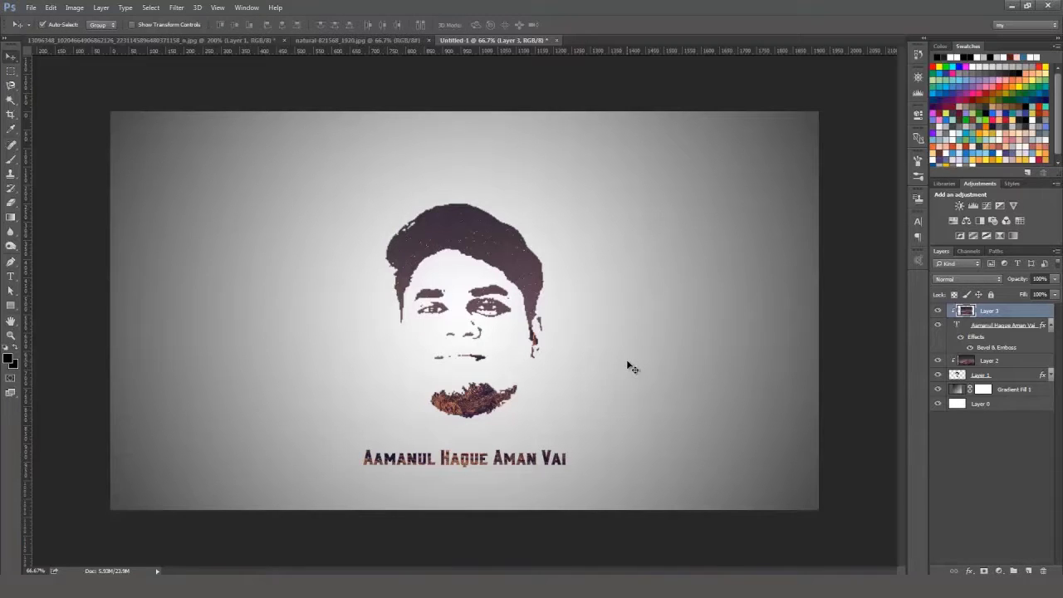
Select Layer 3 down to Gradient Fill 1 and nudge the face and caption up four times.
left_click(1048, 326)
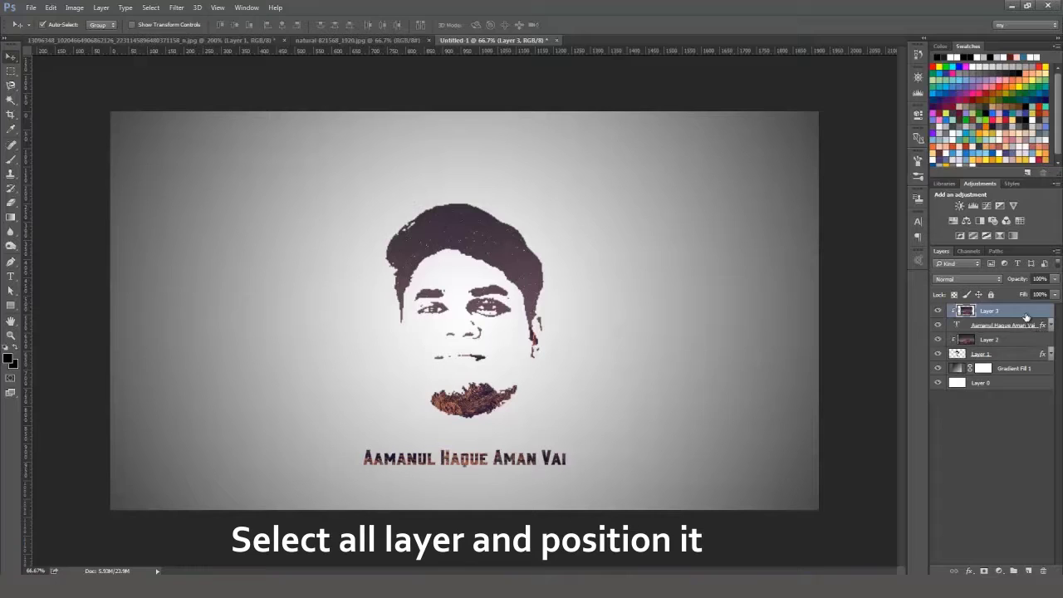
left_click(1012, 370, "shift")
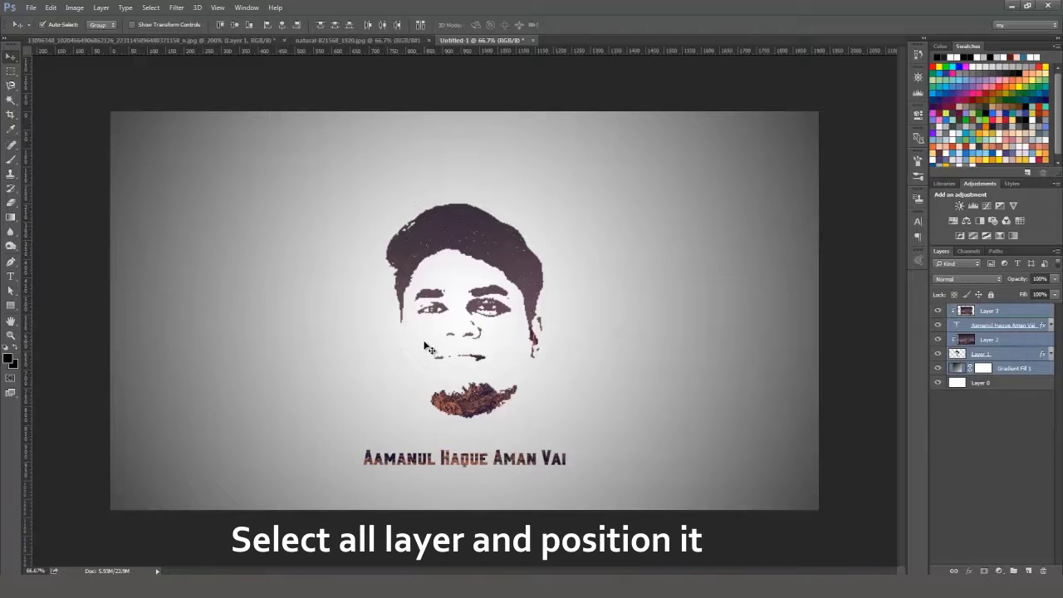
key("Up")
key("Up")
key("Up")
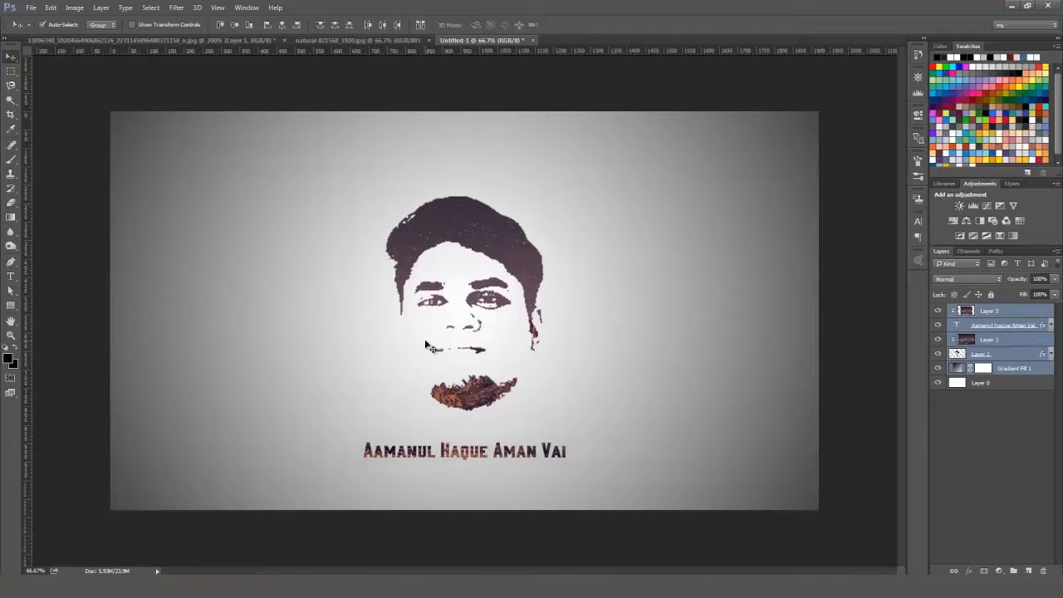
key("Up")
key("Up")
key("Up")
key("Up")
key("Up")
key("Up")
key("Up")
key("Up")
key("Up")
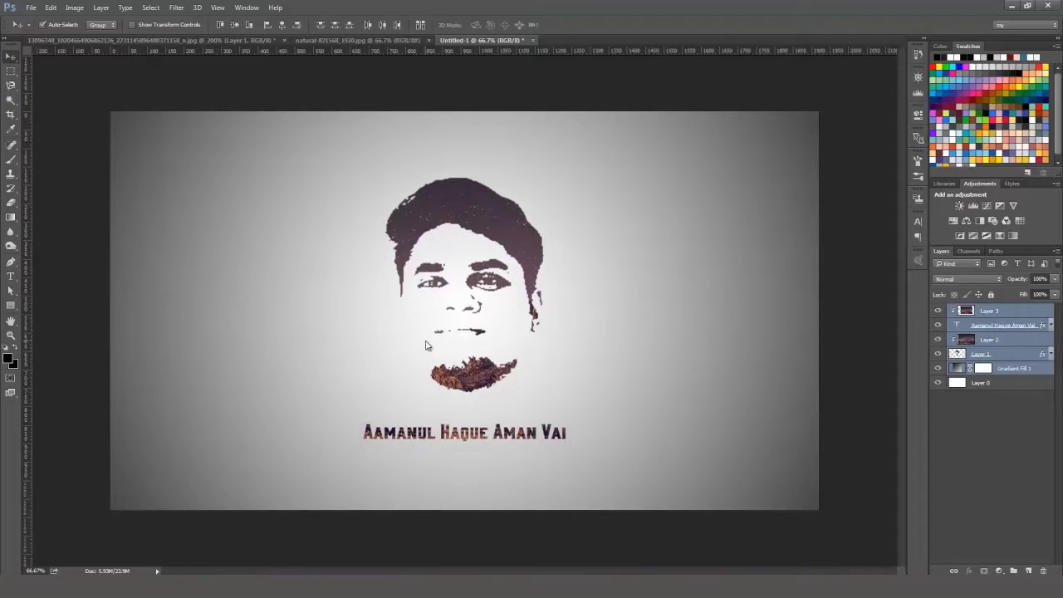
key("Up")
key("Up")
key("Up")
key("Up")
key("Up")
key("Up")
key("Up")
key("Up")
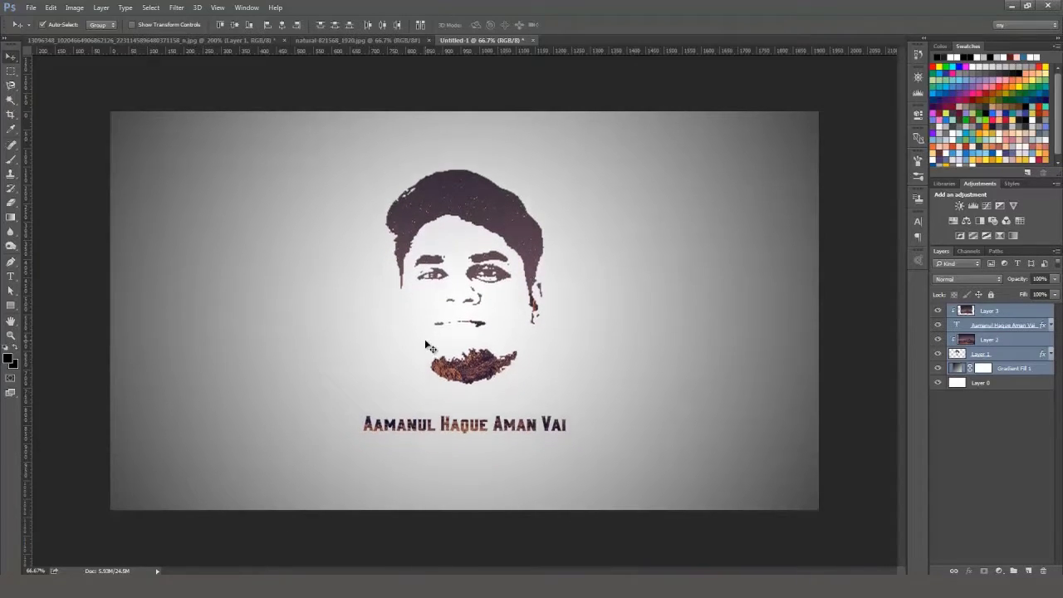
key("Up")
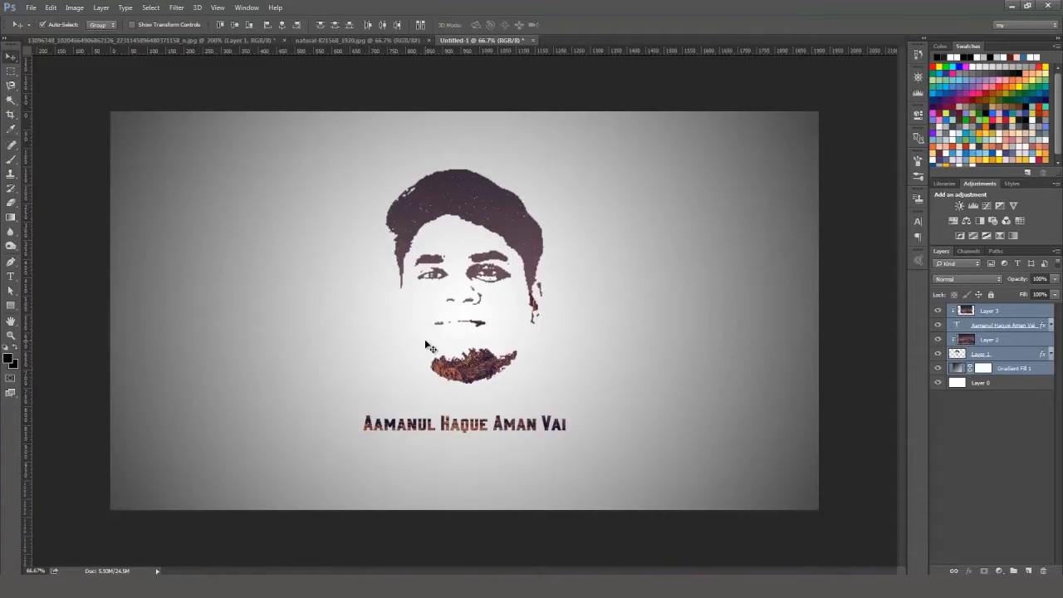